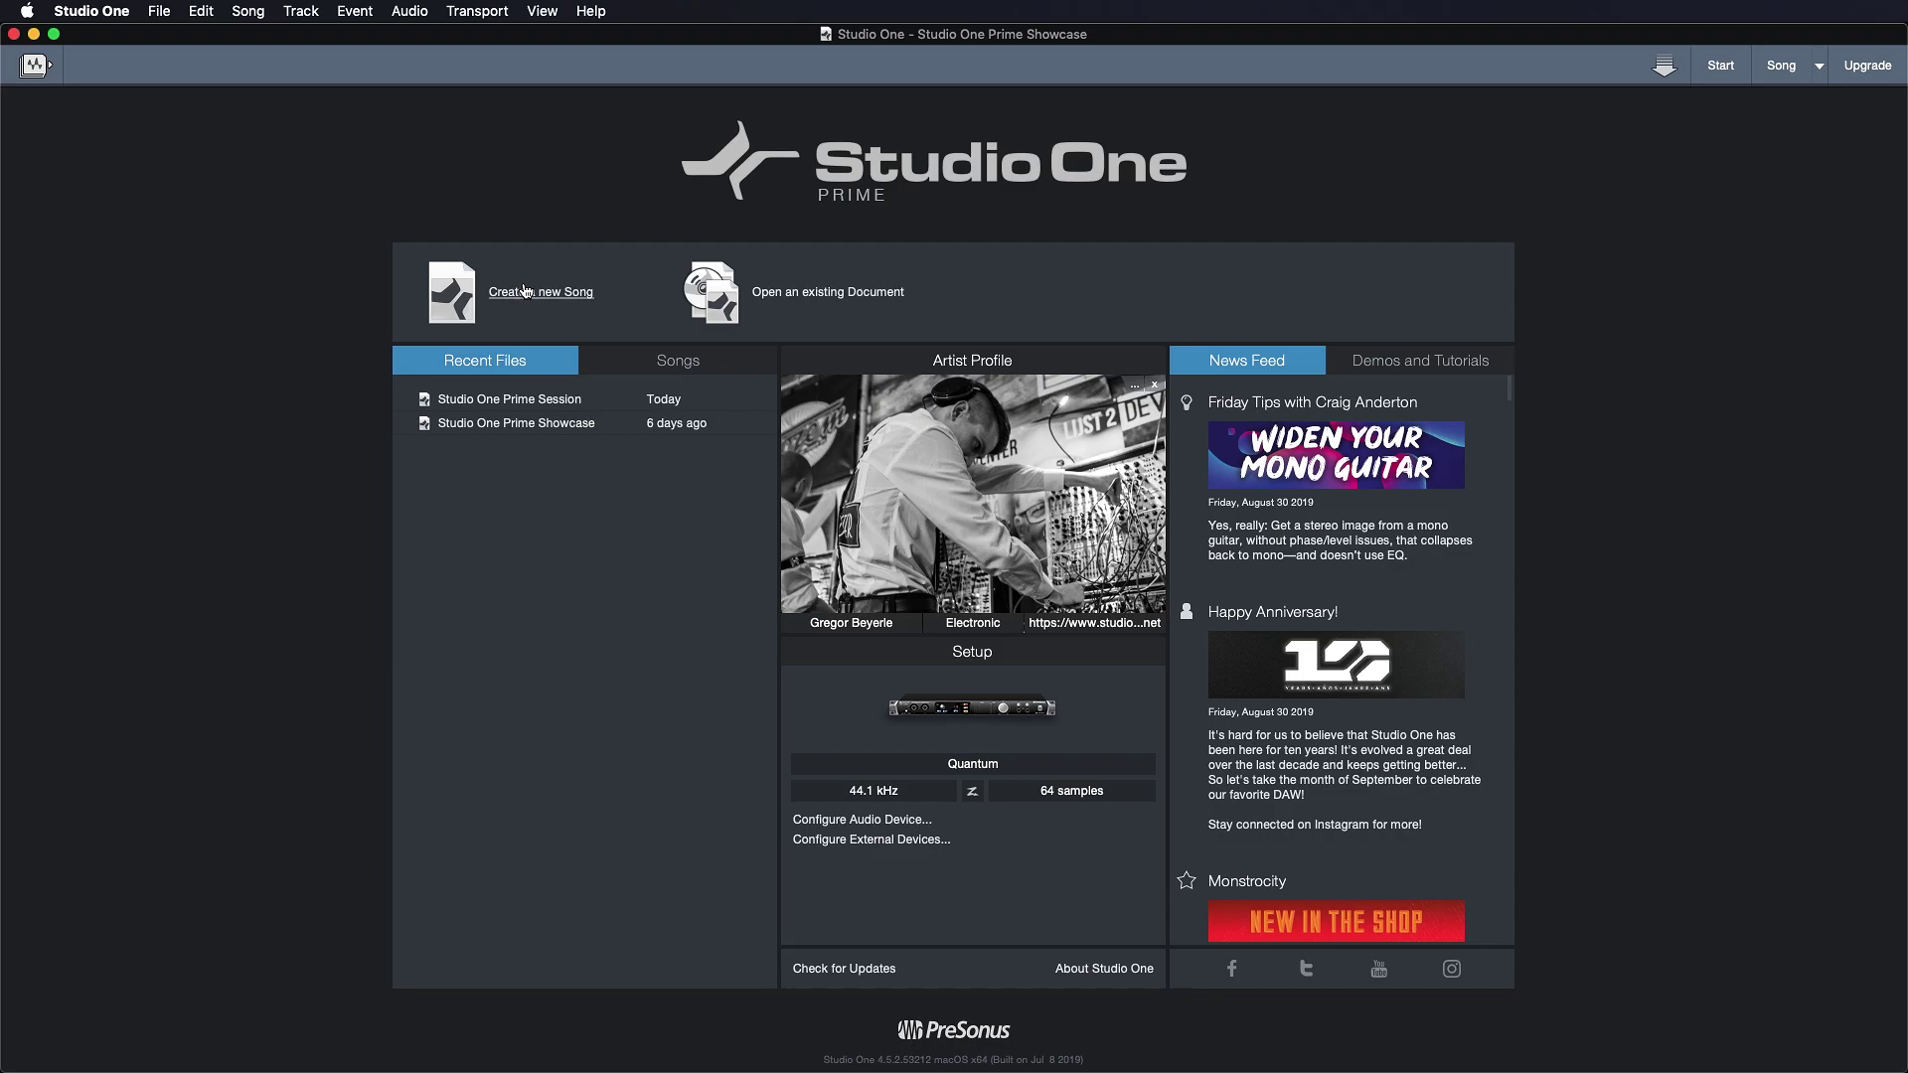
Create a new Empty Song at 48 kHz, 4/4, 126 BPM after previewing the Vocal + Guitar template
left_click(525, 288)
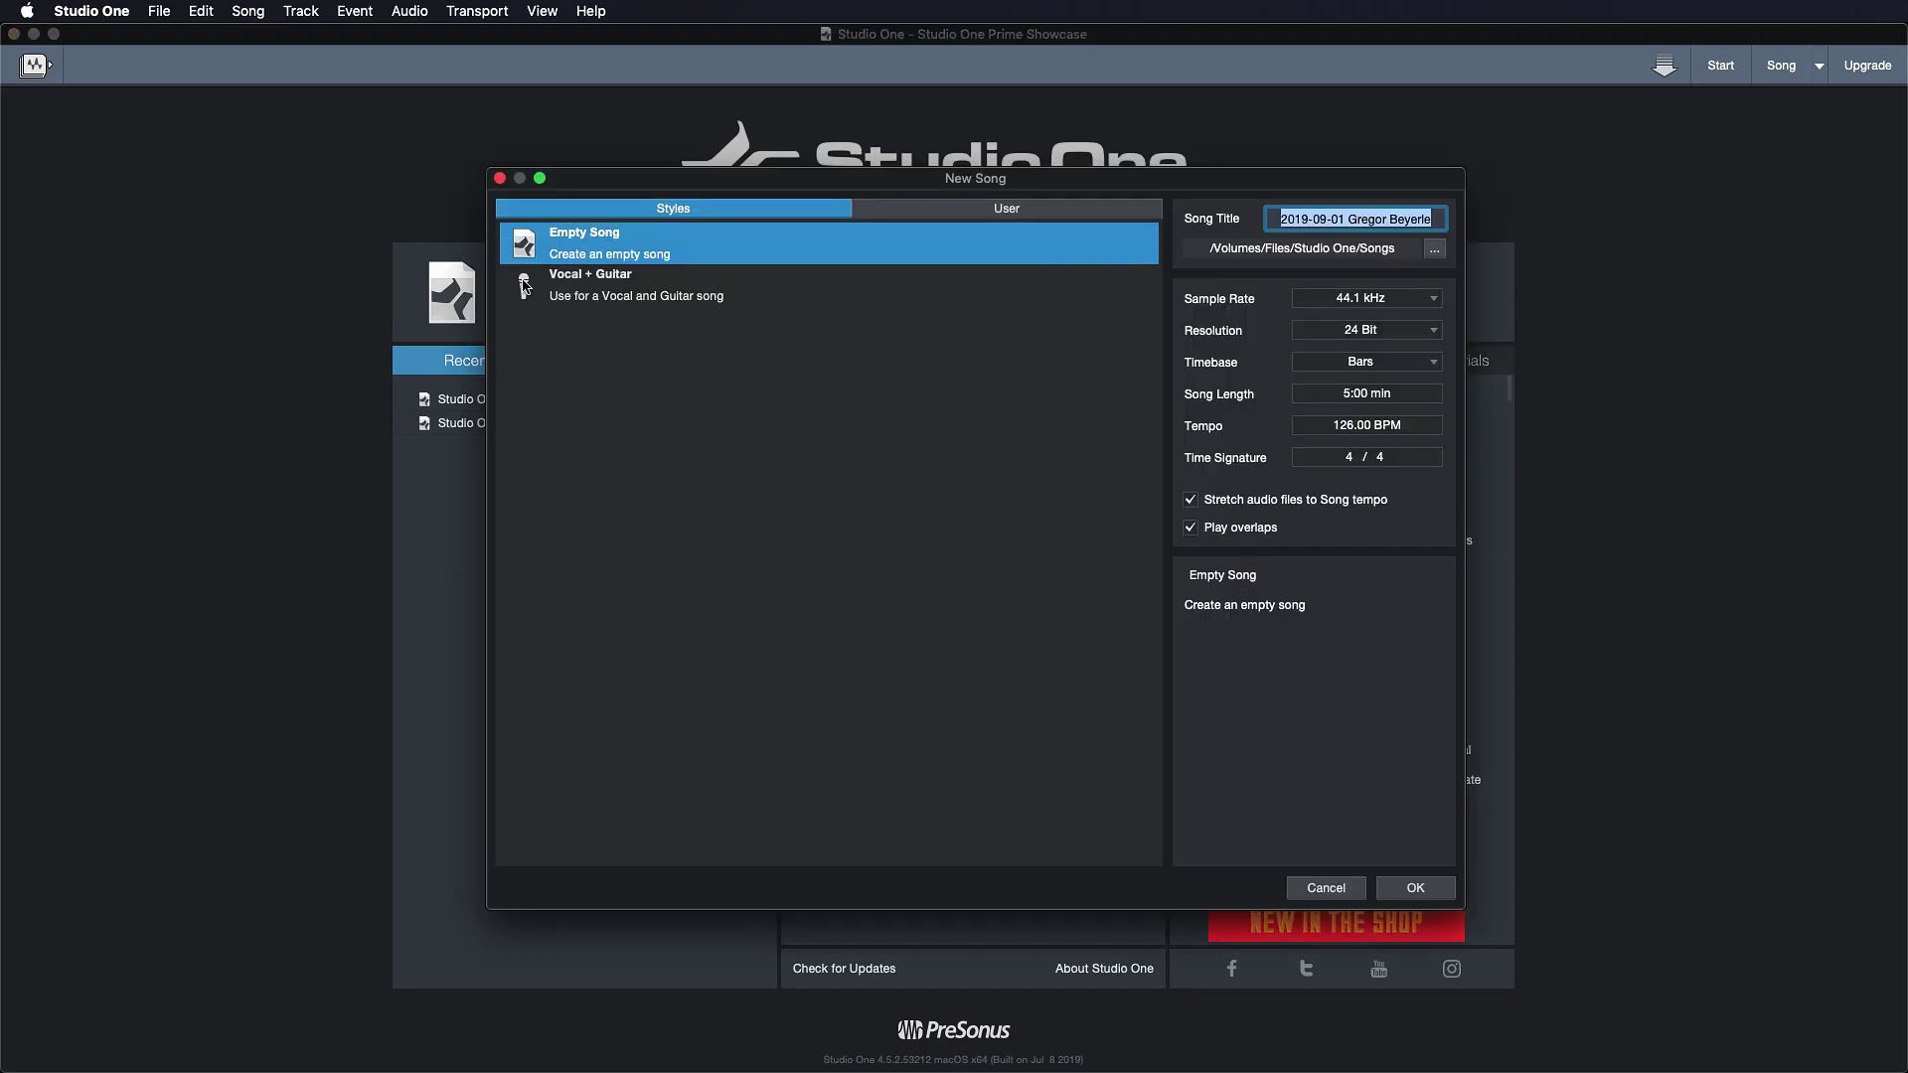
left_click(576, 295)
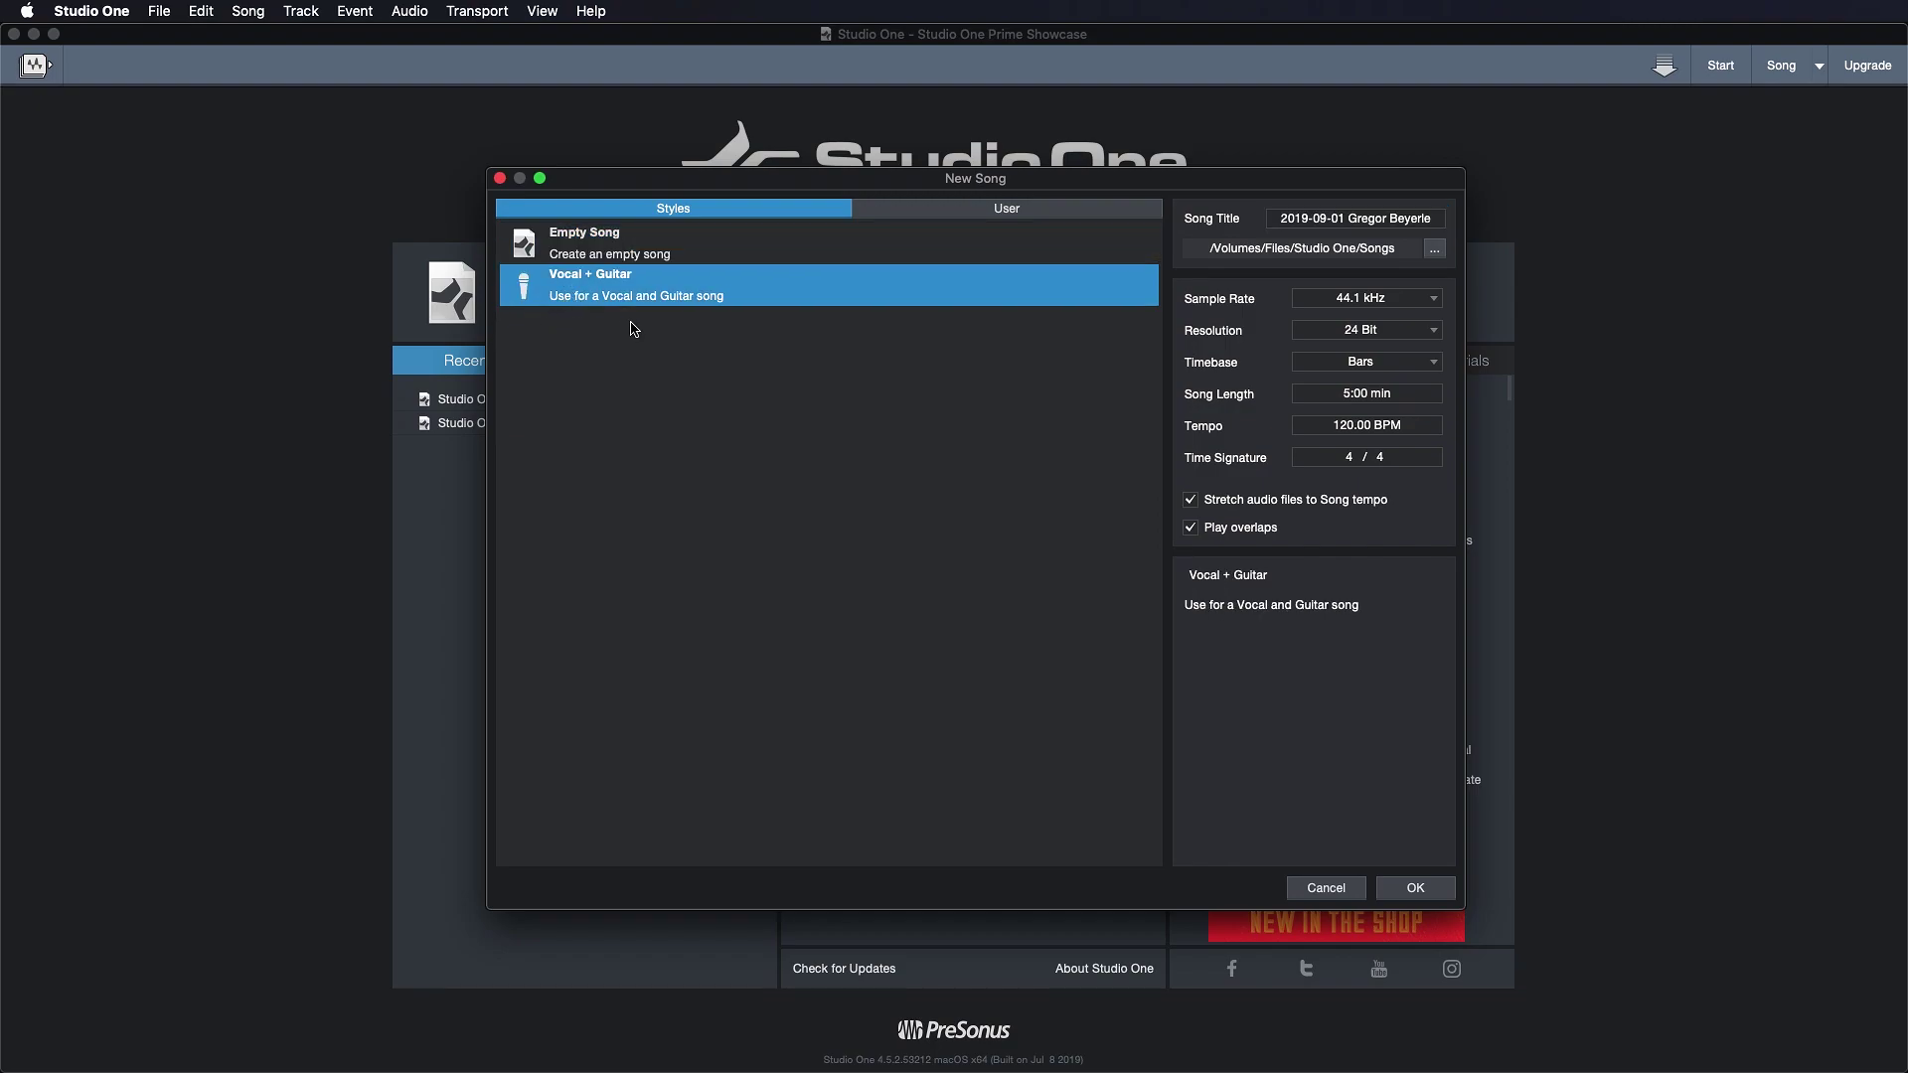
left_click(609, 253)
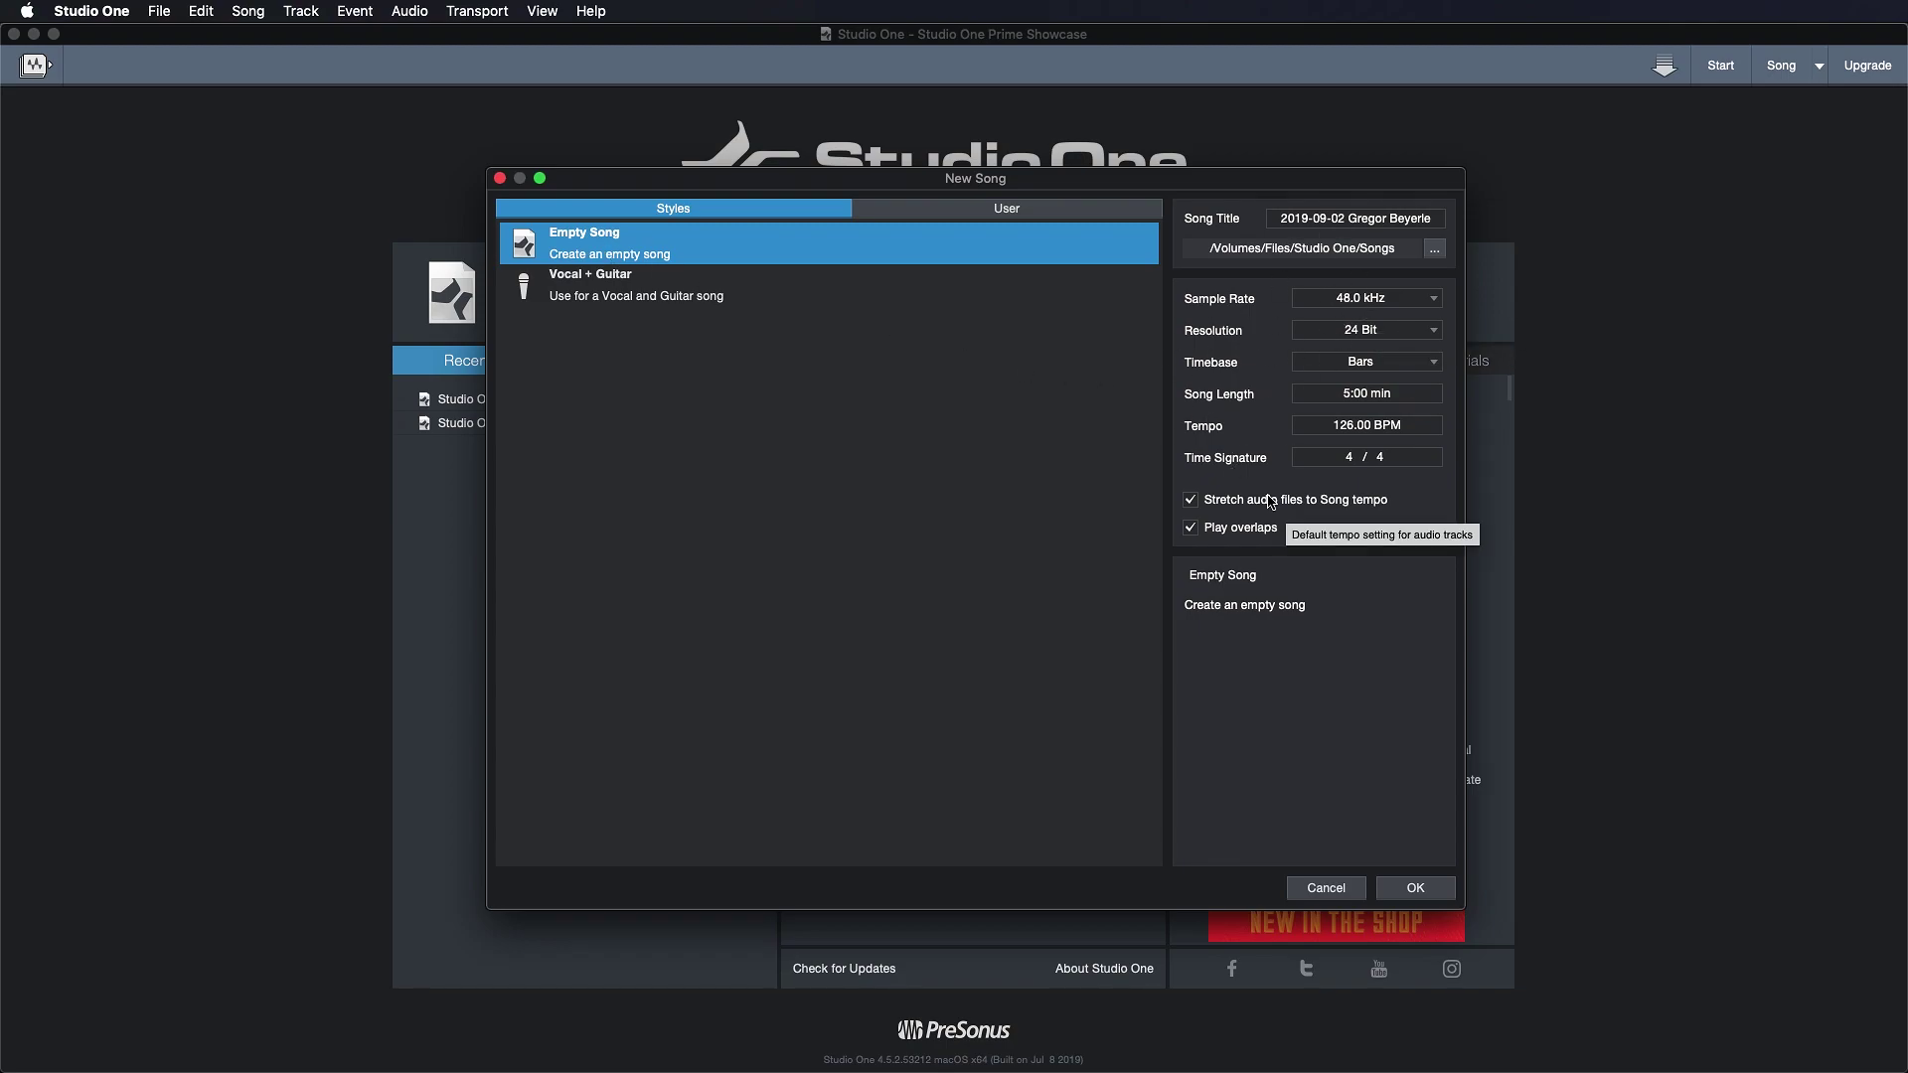
left_click(1415, 888)
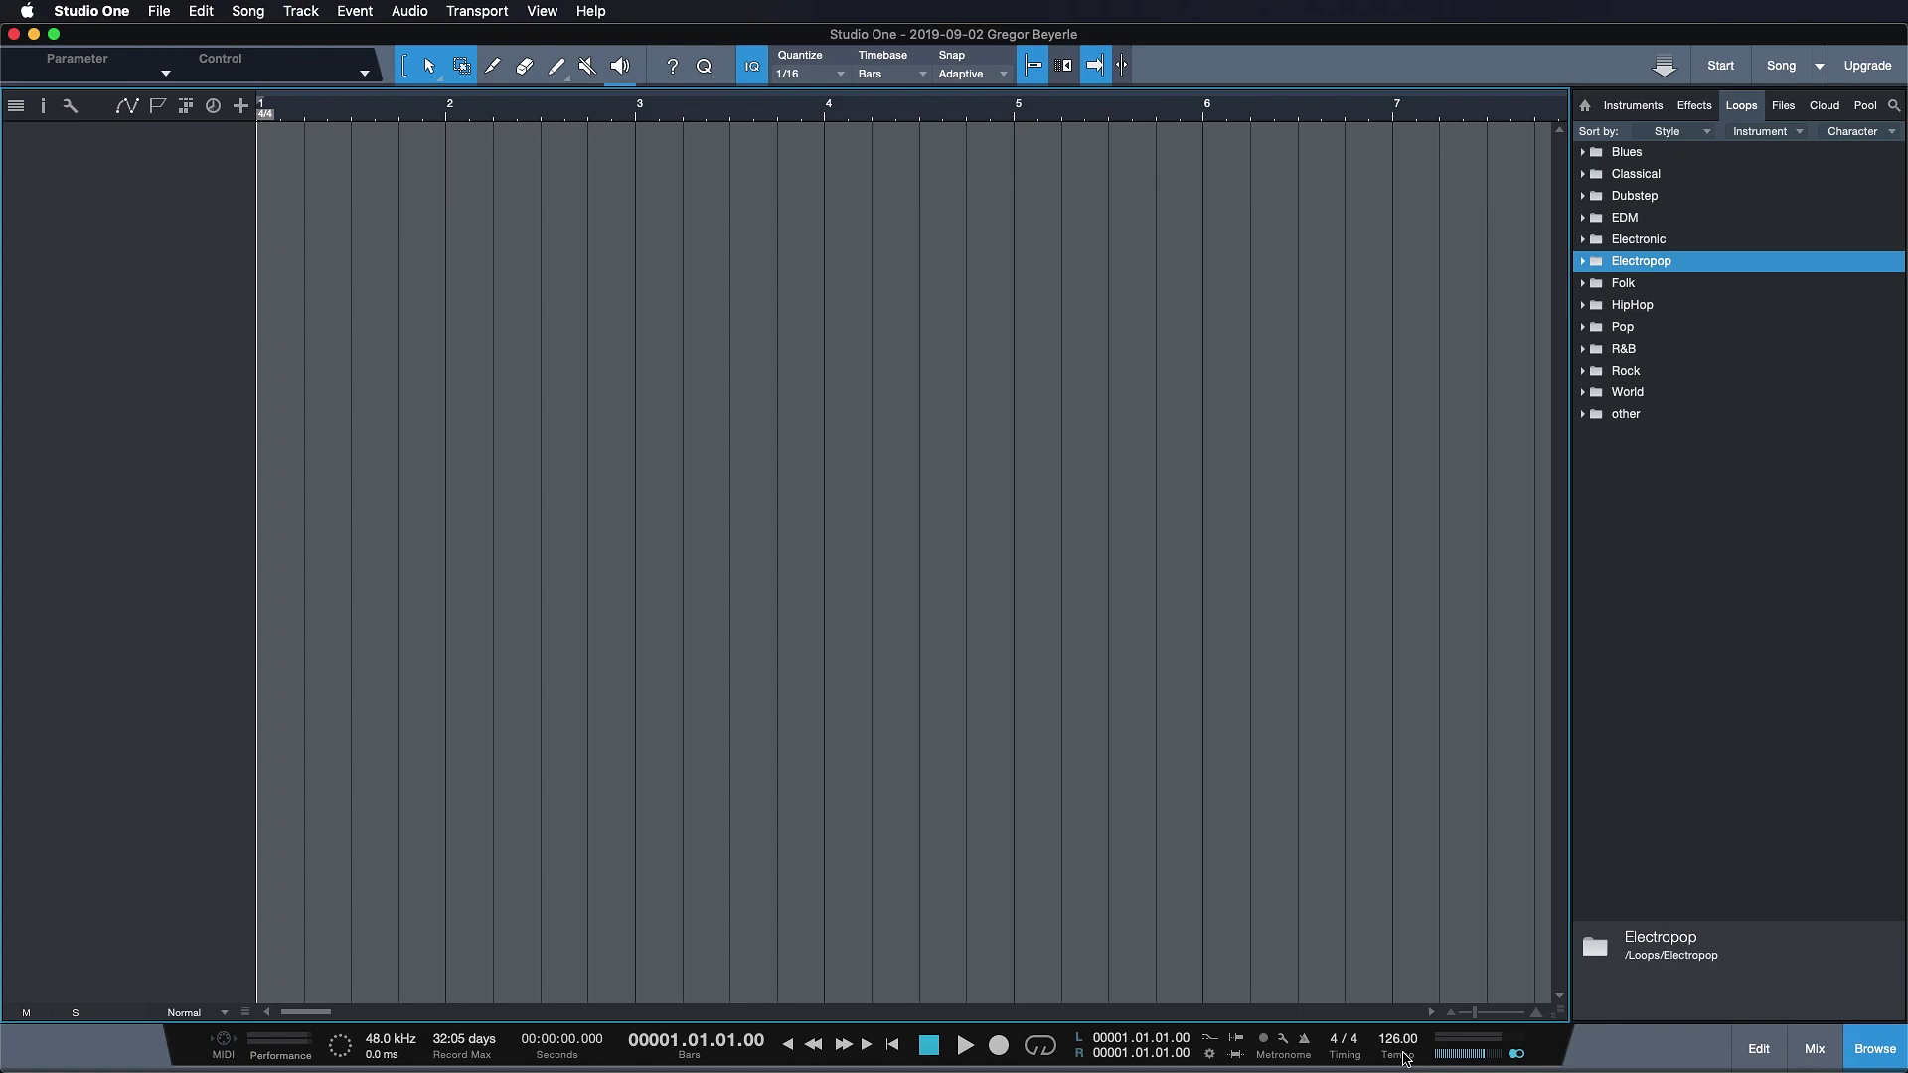
Tap in a slower tempo and play the song briefly to hear it
left_click(1405, 1058)
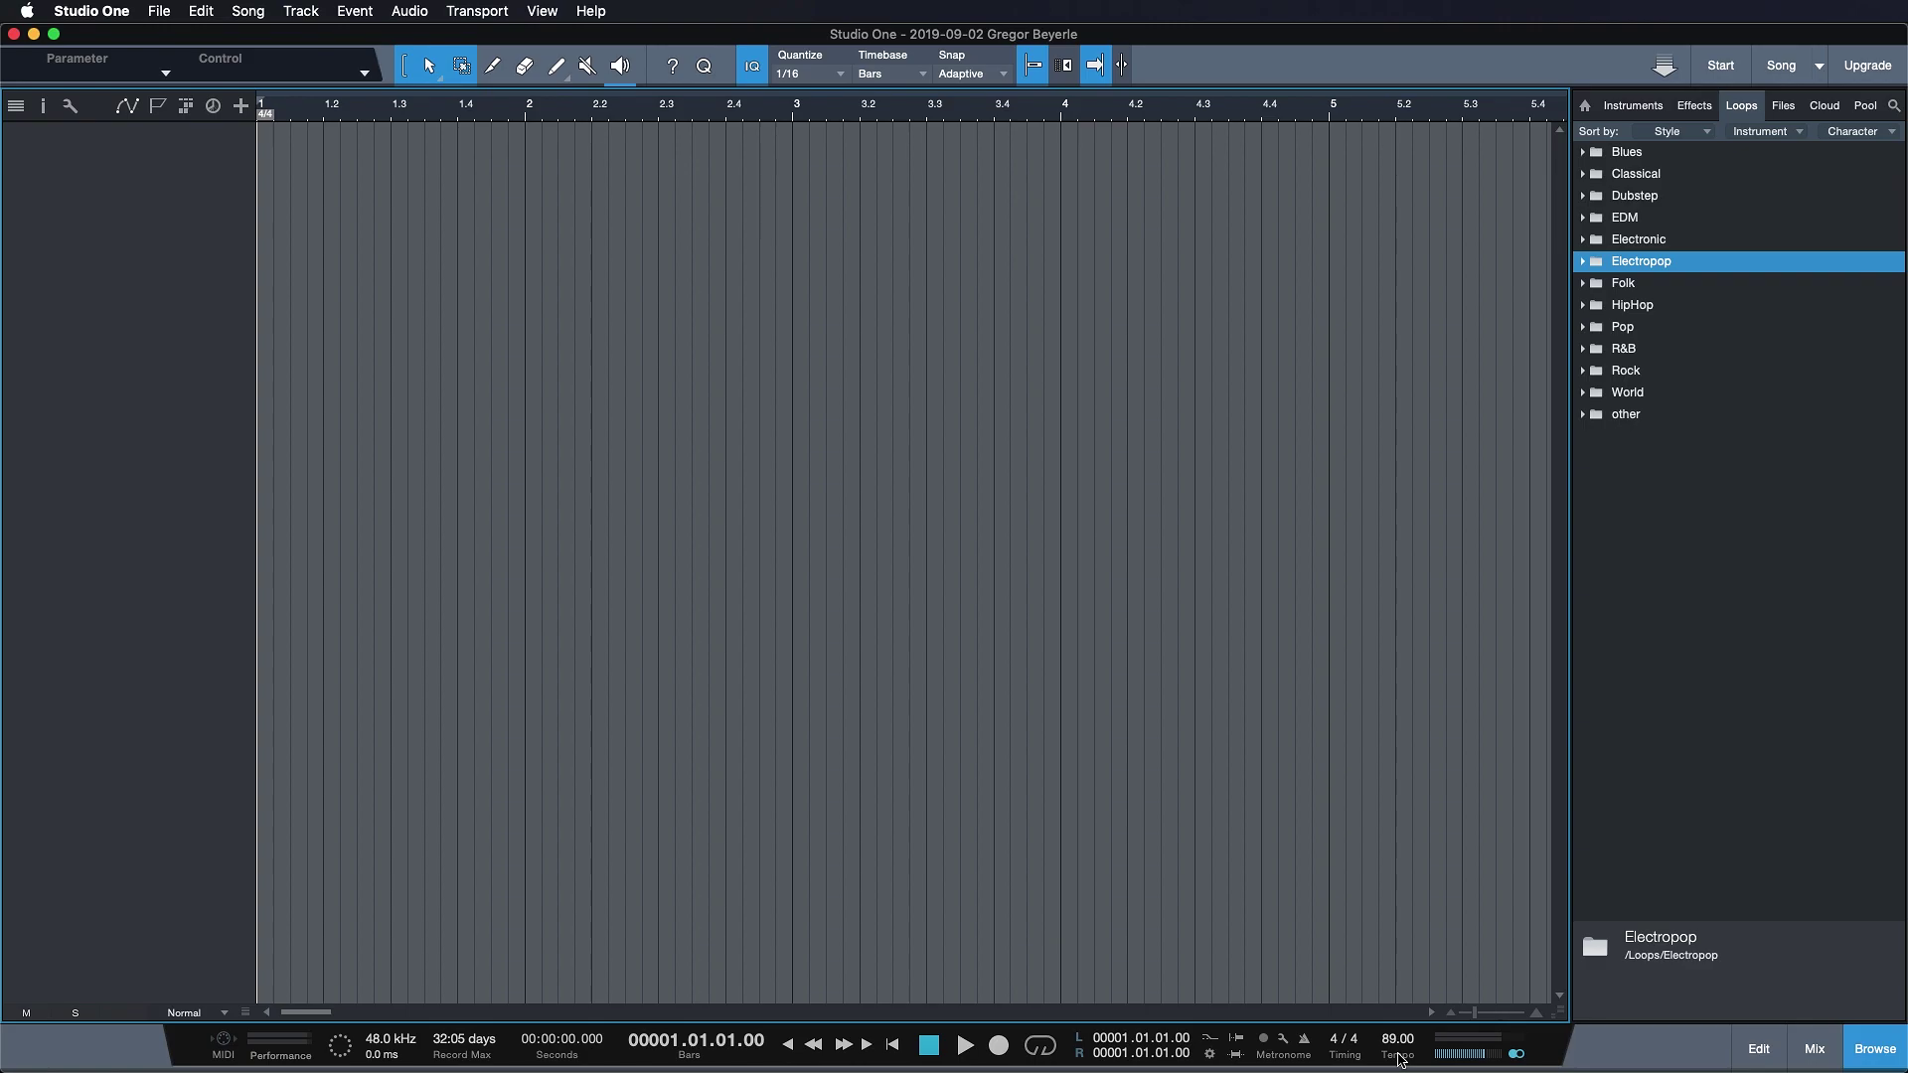
key("space")
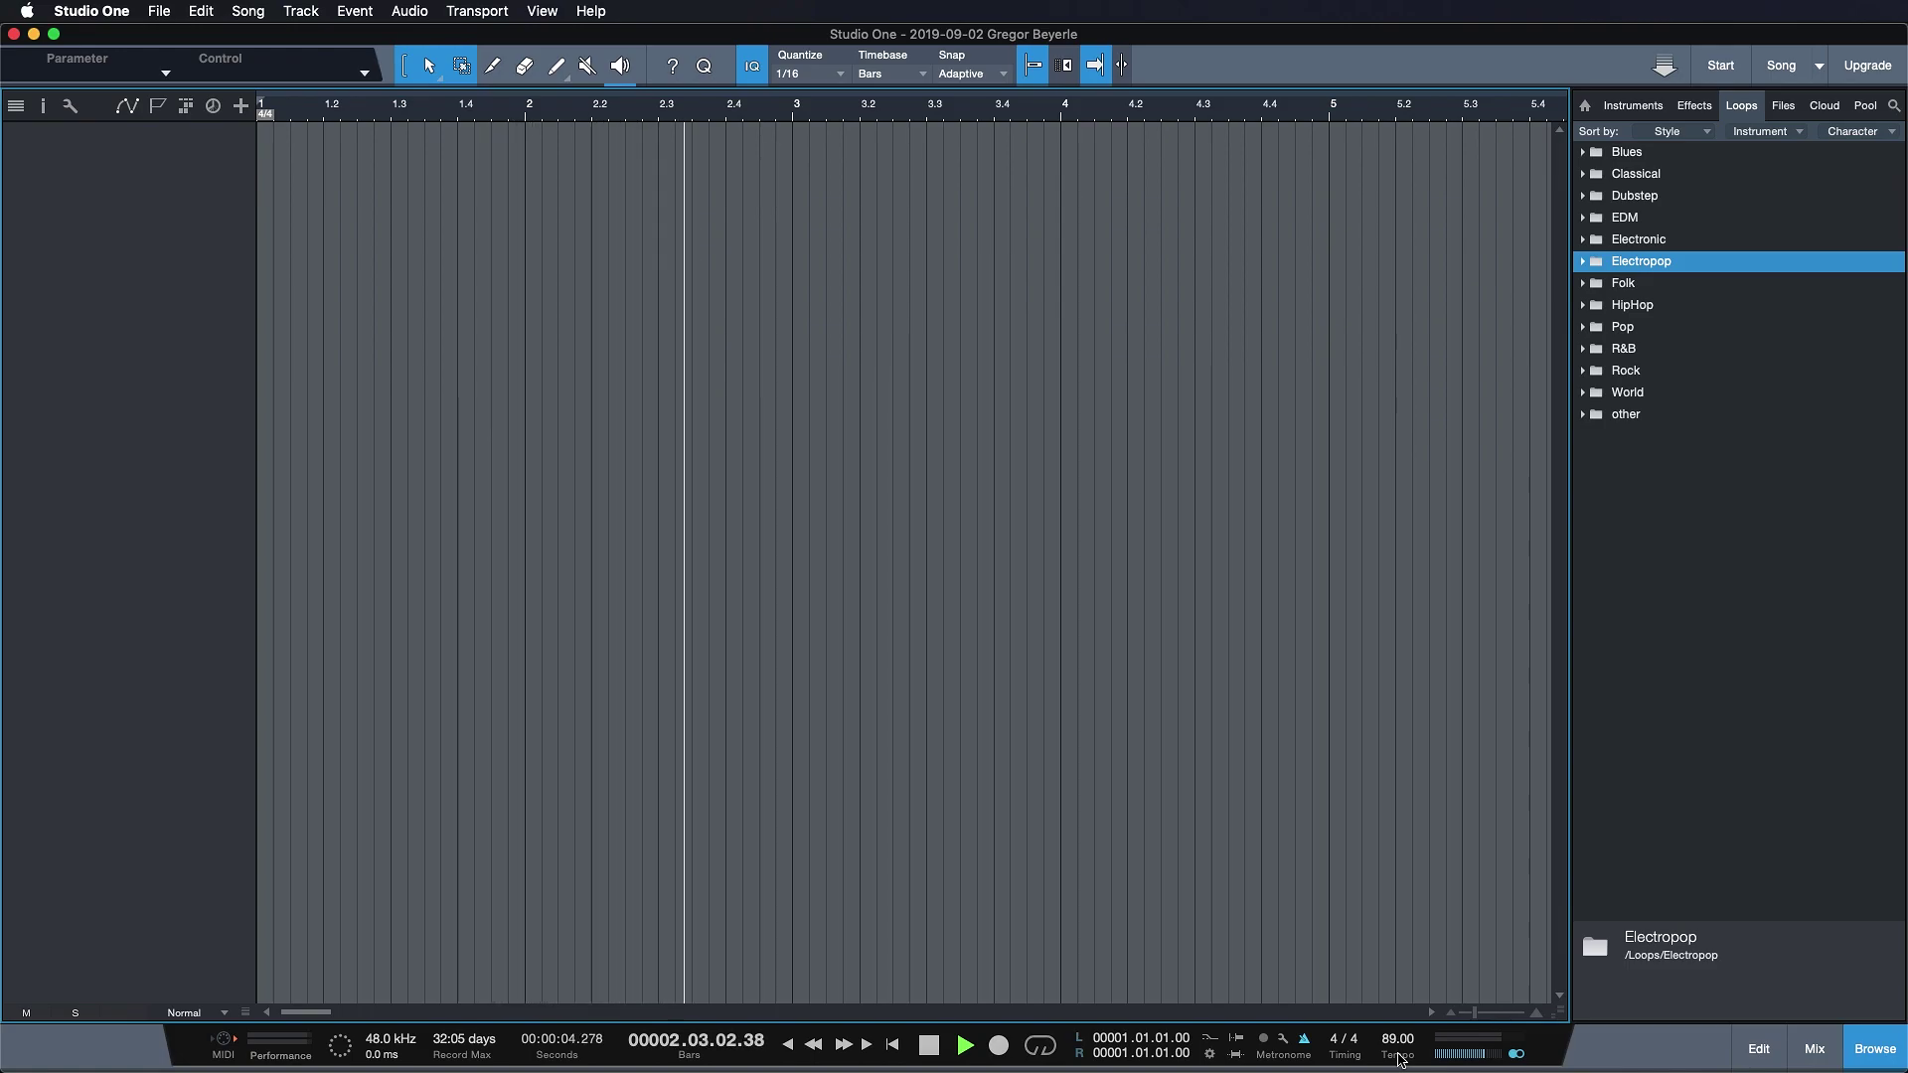
key("space")
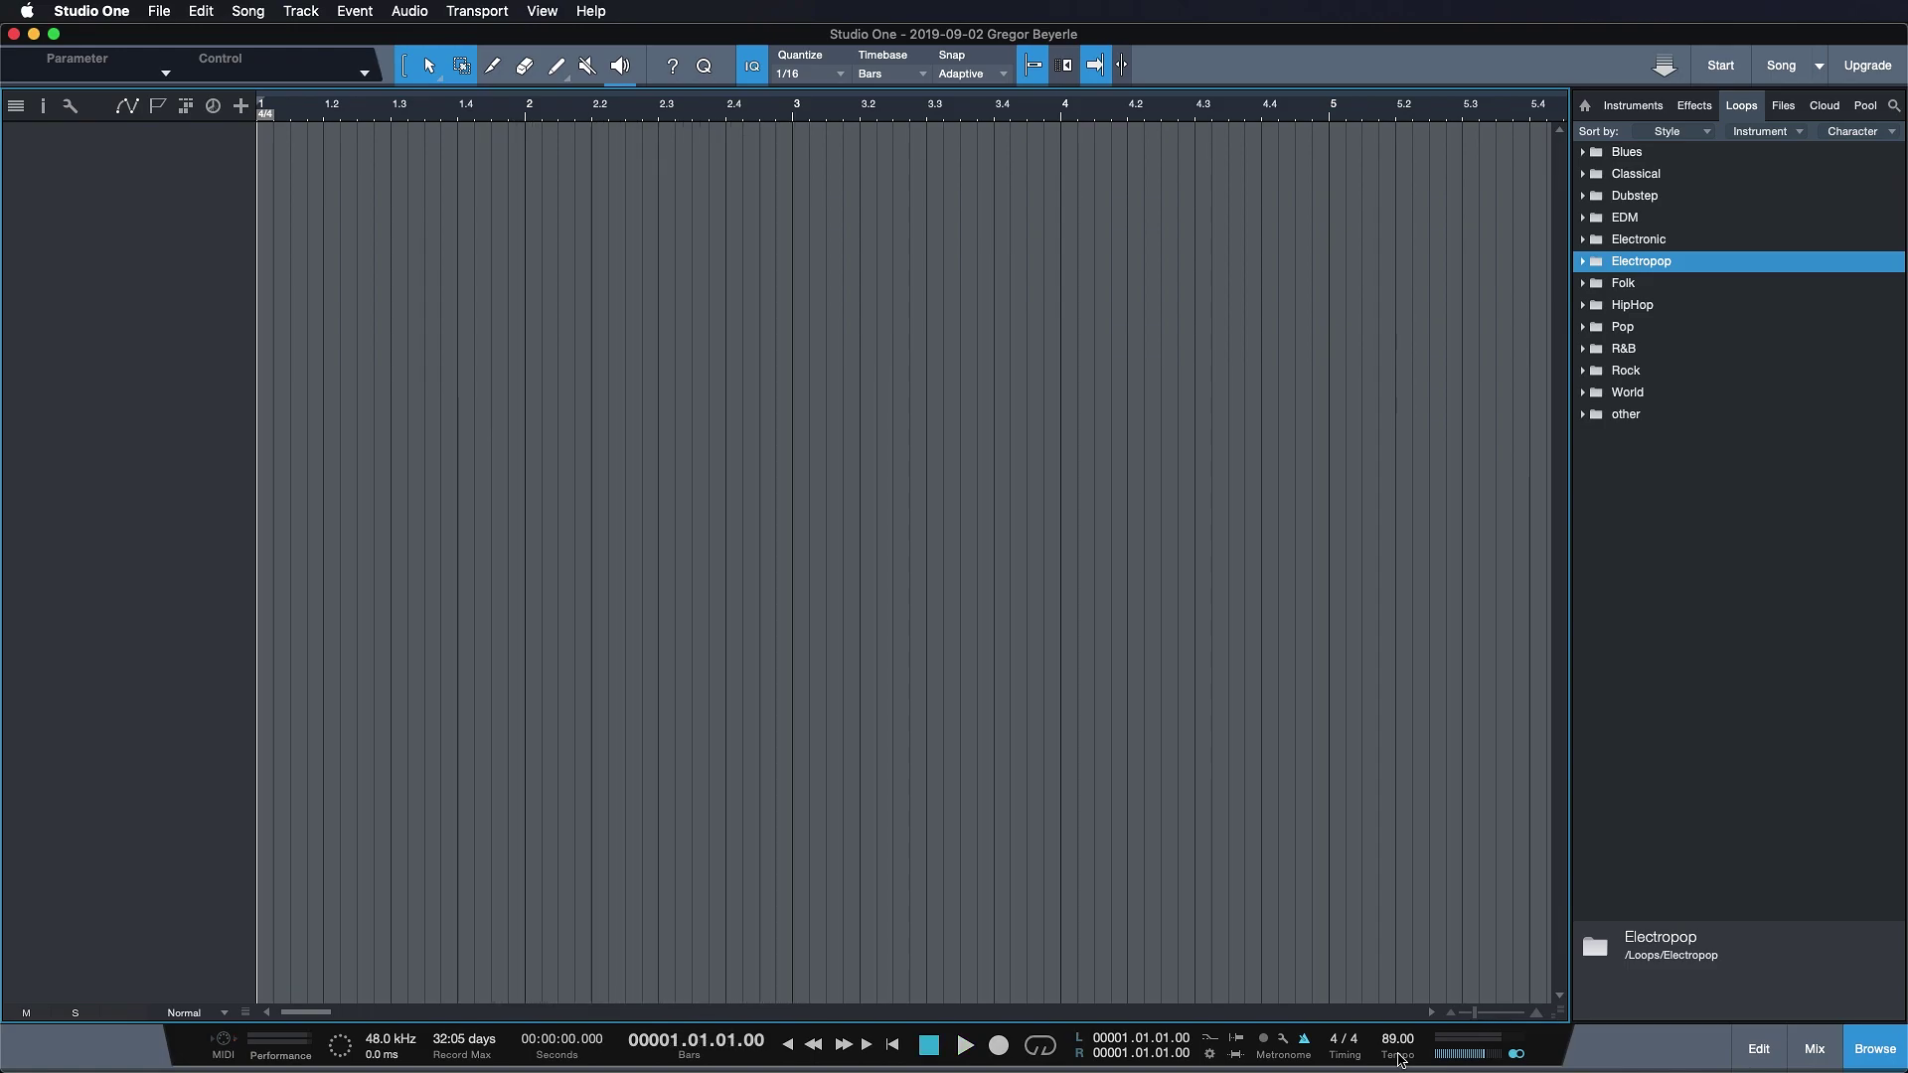
Set the tempo to 100 BPM and play it back from bar 1 to check
double_click(1386, 1039)
type("100")
key("Return")
key("space")
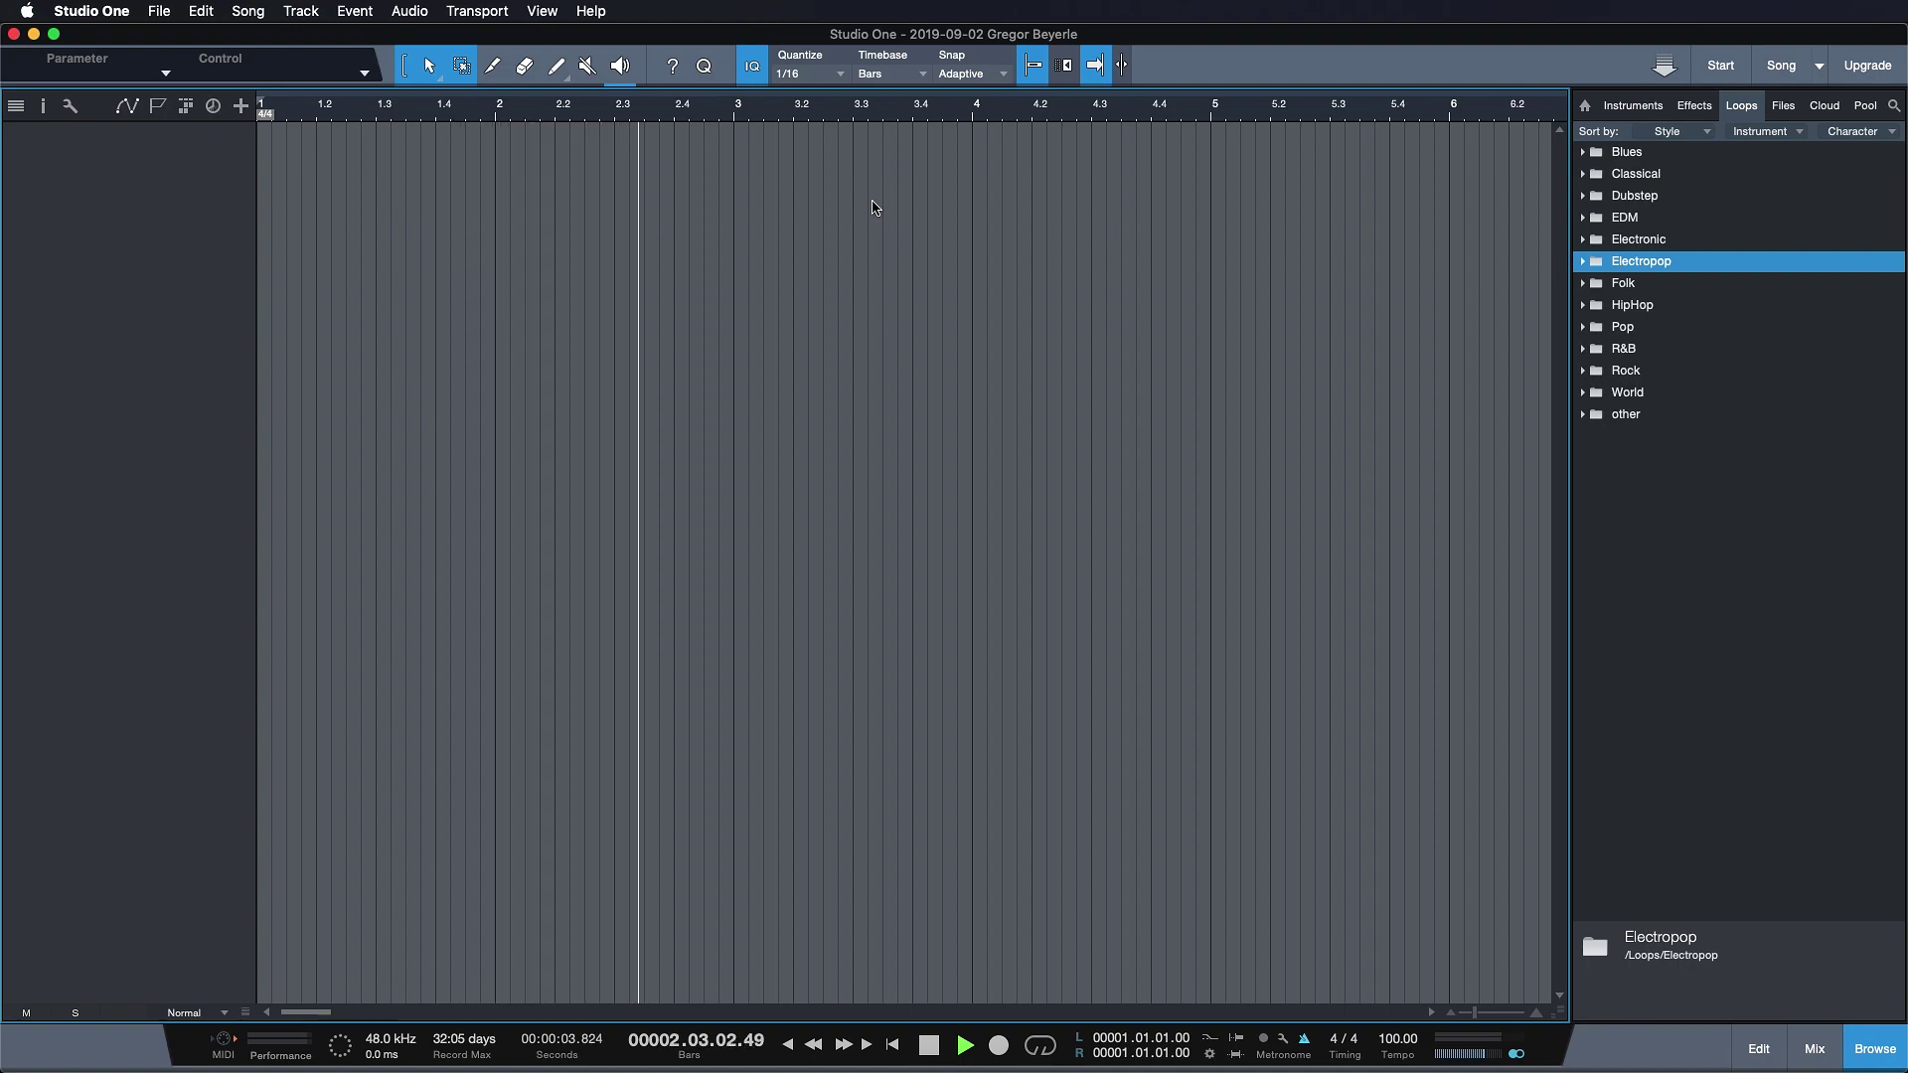
key("space")
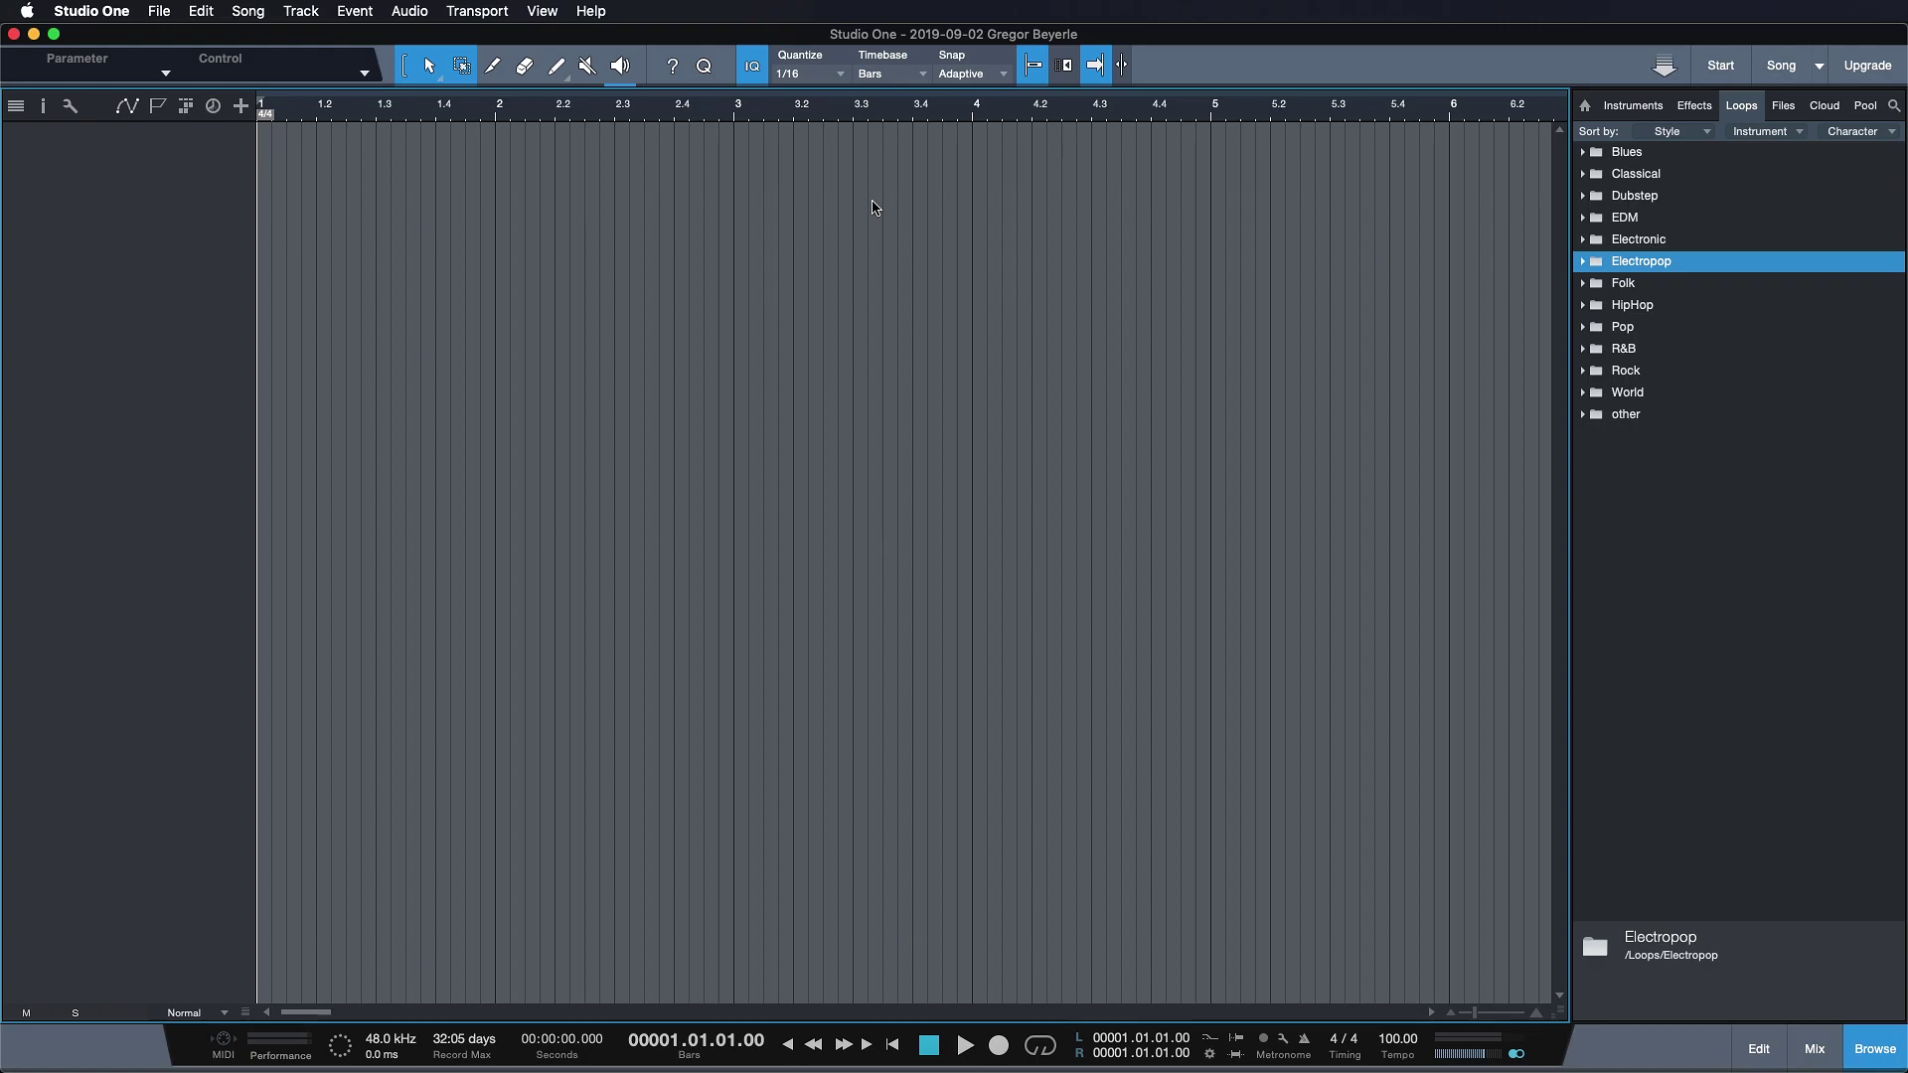
Expand the Electropop, Brass and Drums loop folders and select the nw_drm115_mountain_stp loop
double_click(1674, 263)
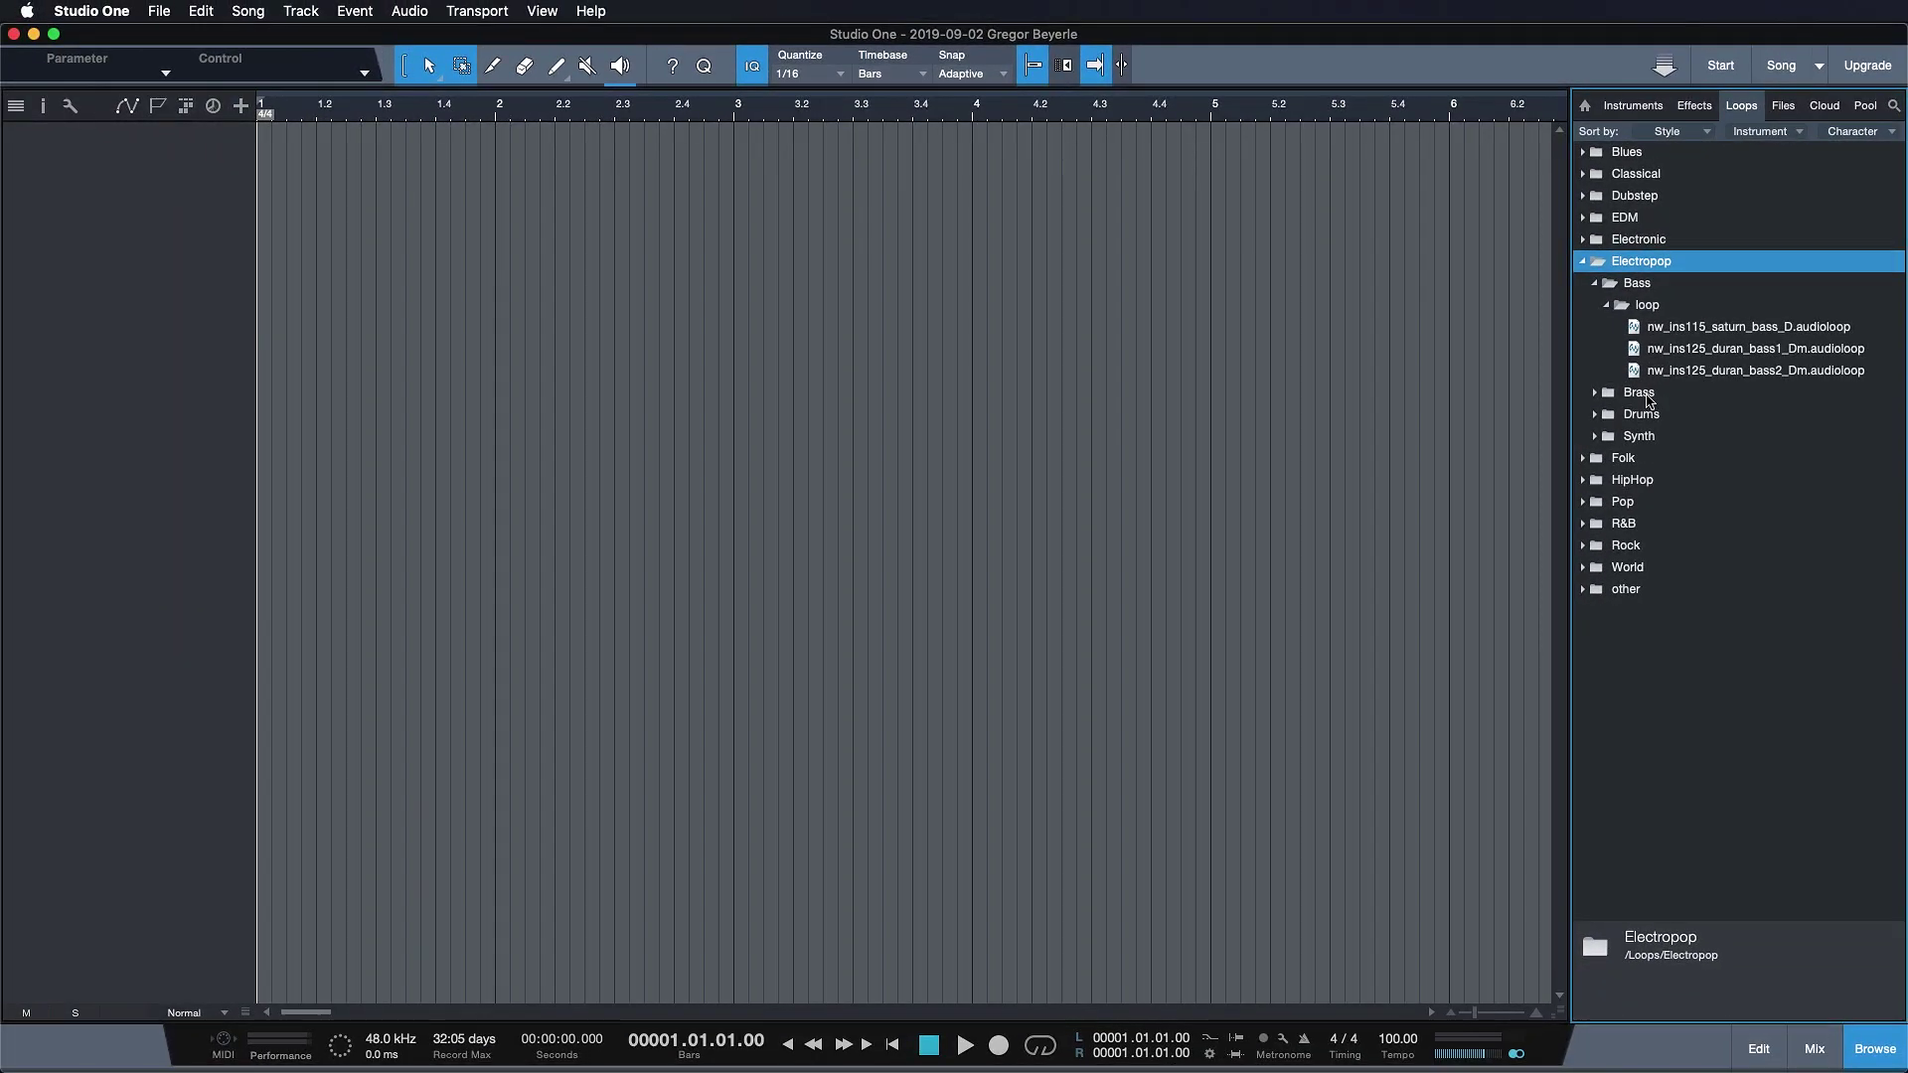
double_click(1645, 394)
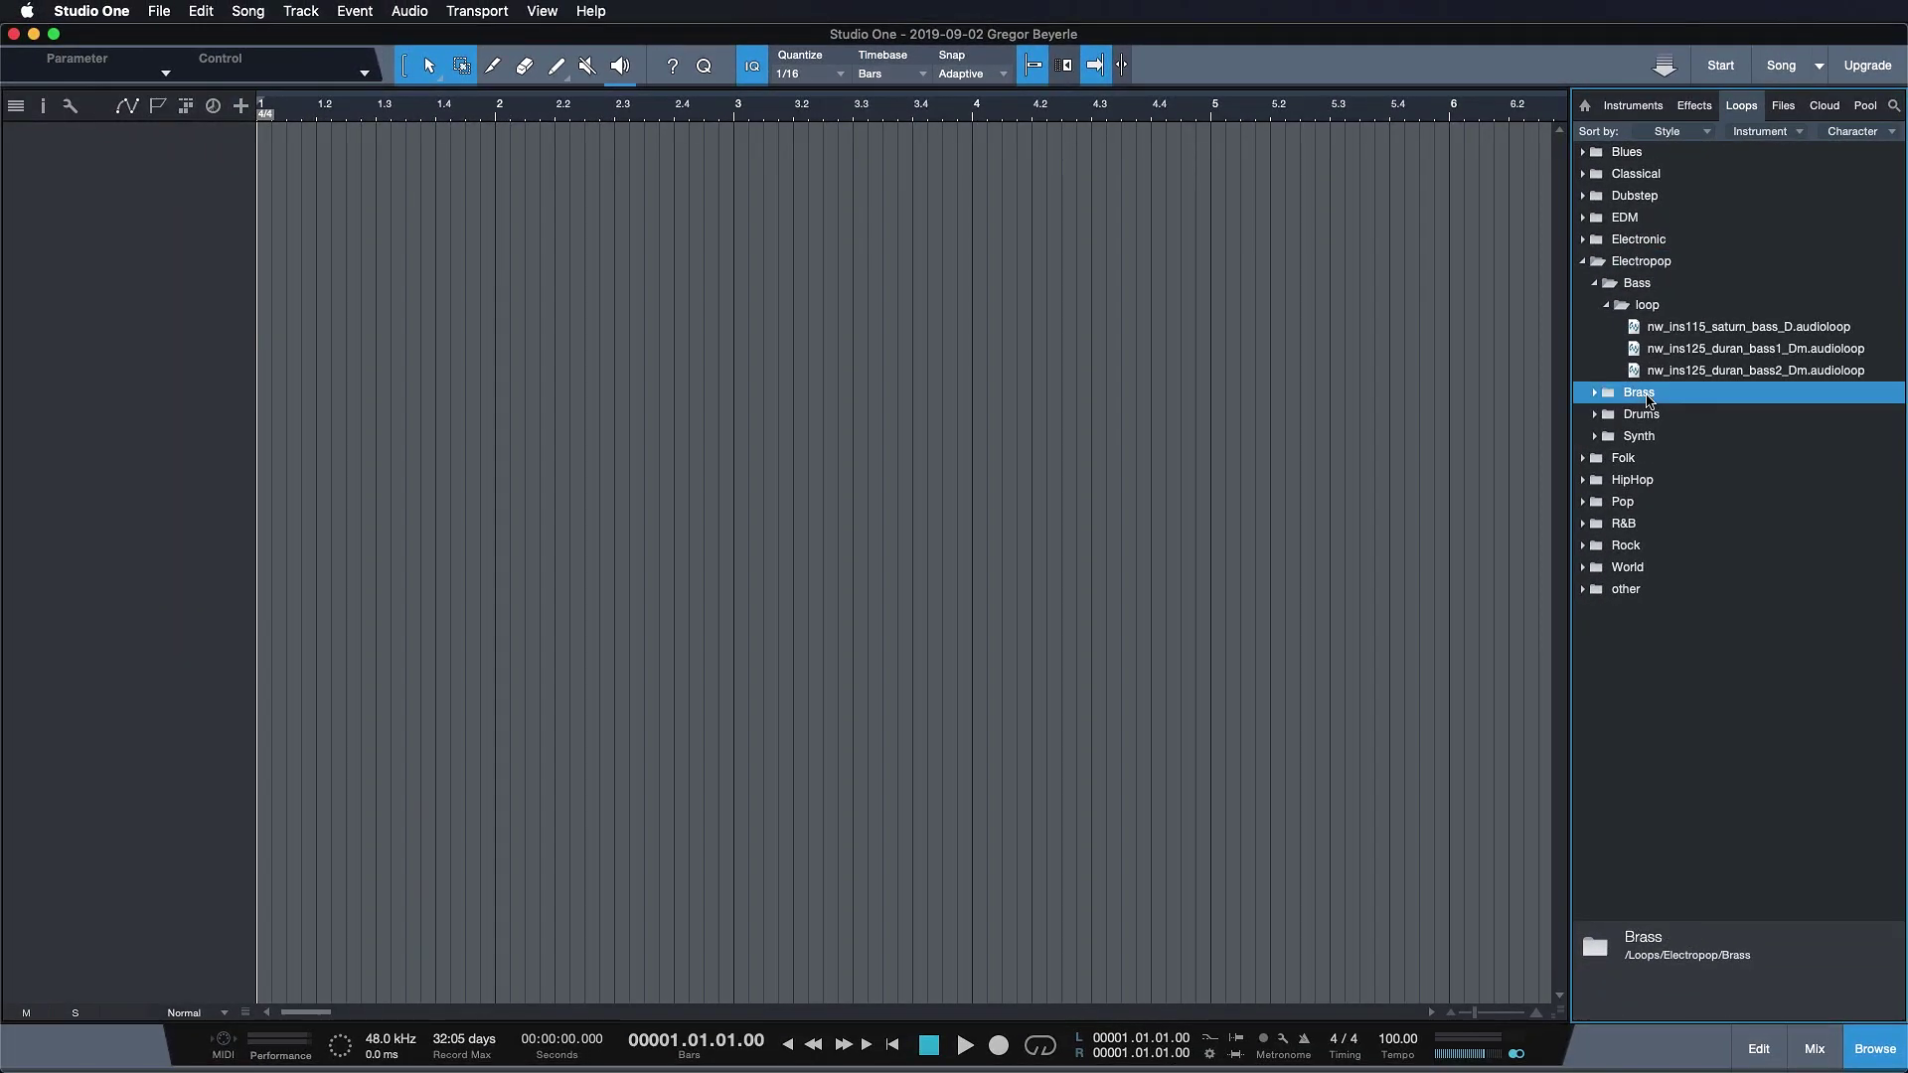
double_click(1650, 459)
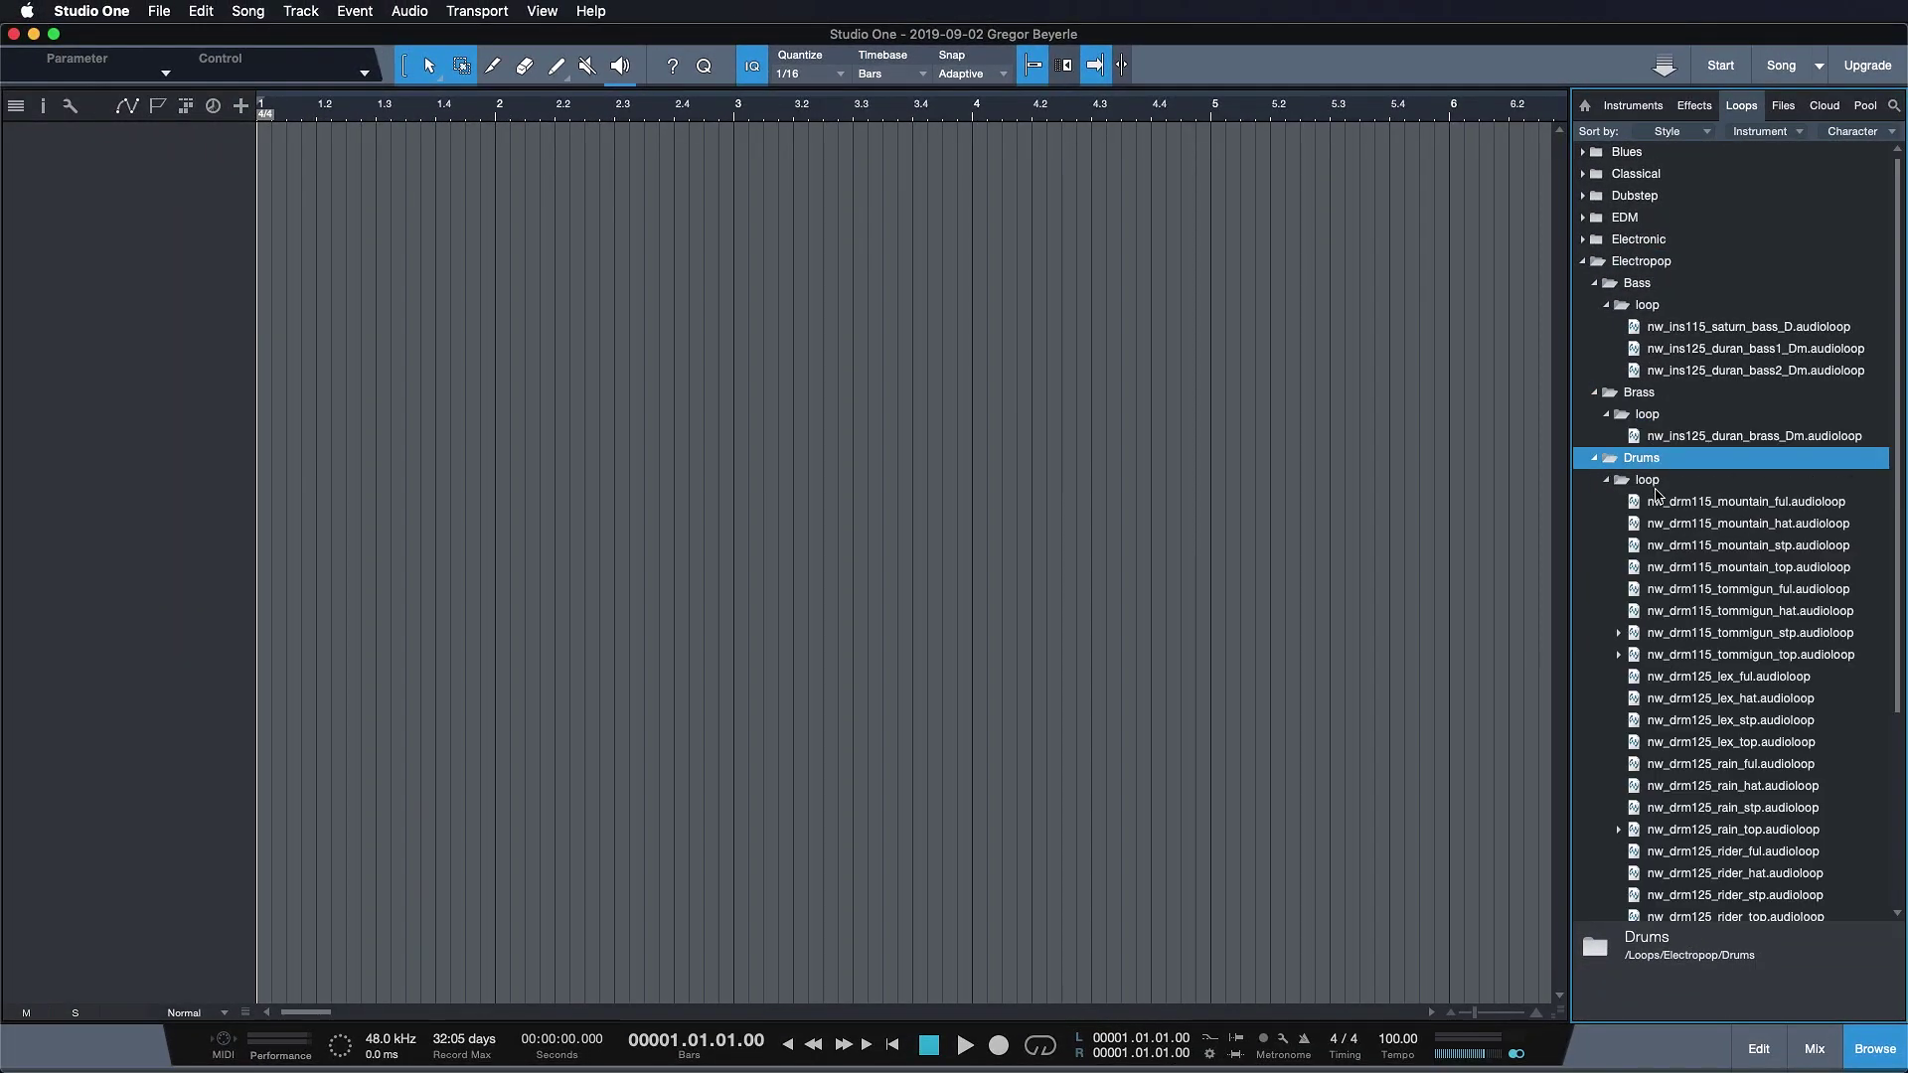
scroll(1657, 494, "down", 4)
left_click(1640, 760)
scroll(1663, 492, "up", 5)
scroll(1630, 532, "down", 1)
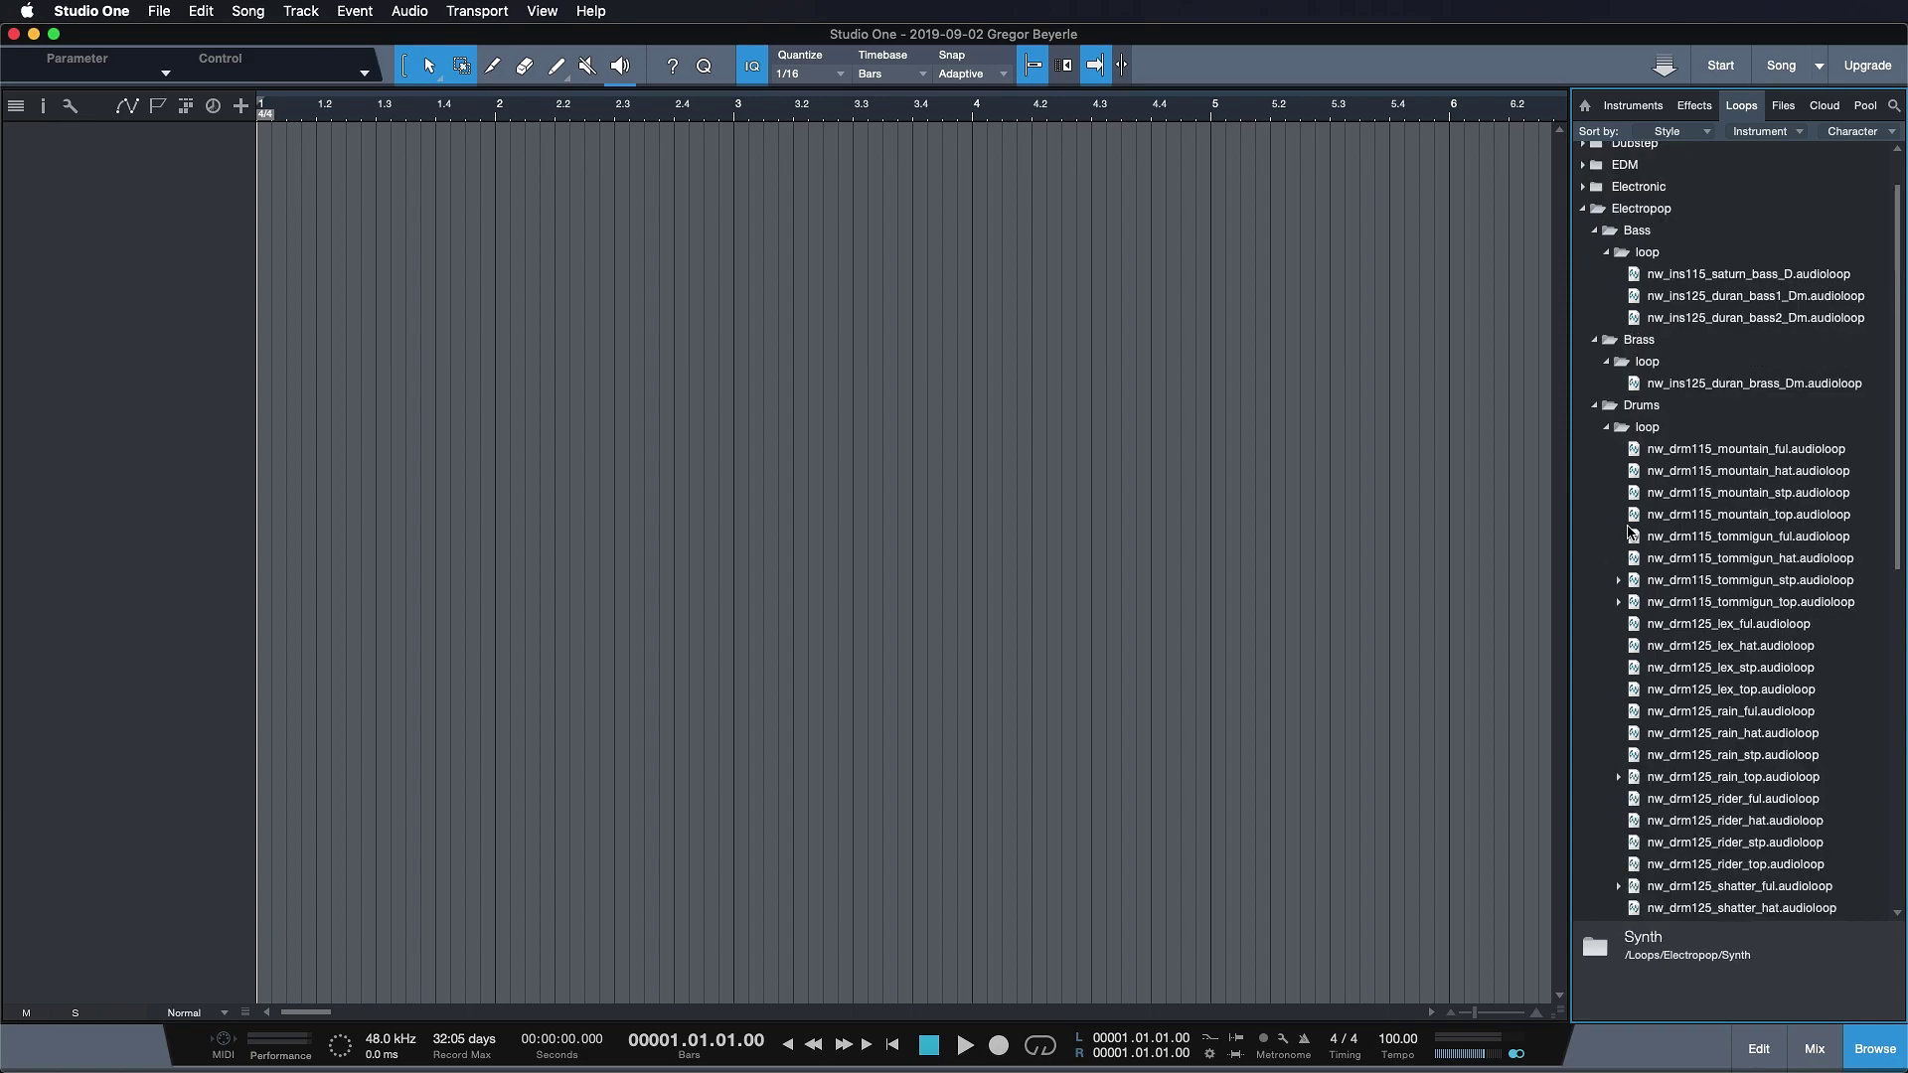
left_click(1684, 494)
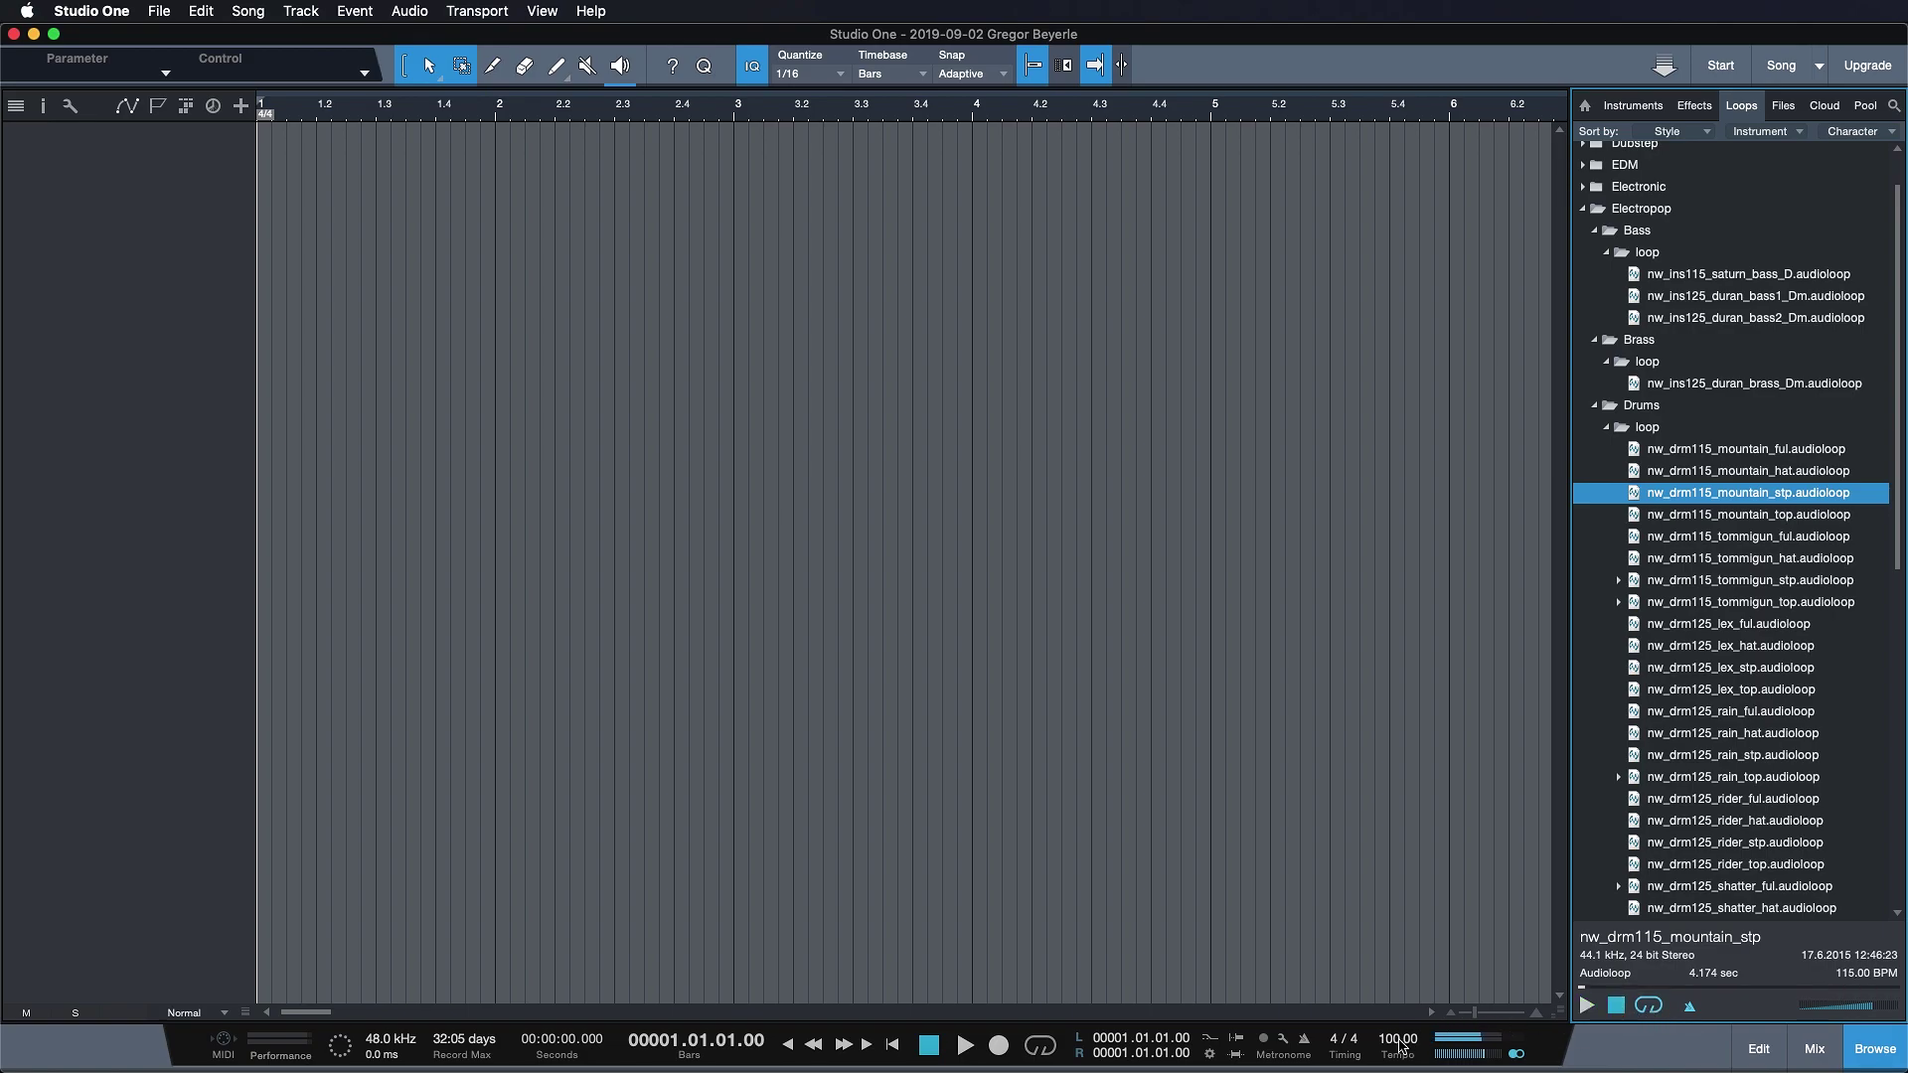
Set the tempo to 120, audition the mountain_stp loop, and bring the tempo down to 110 BPM
double_click(1399, 1044)
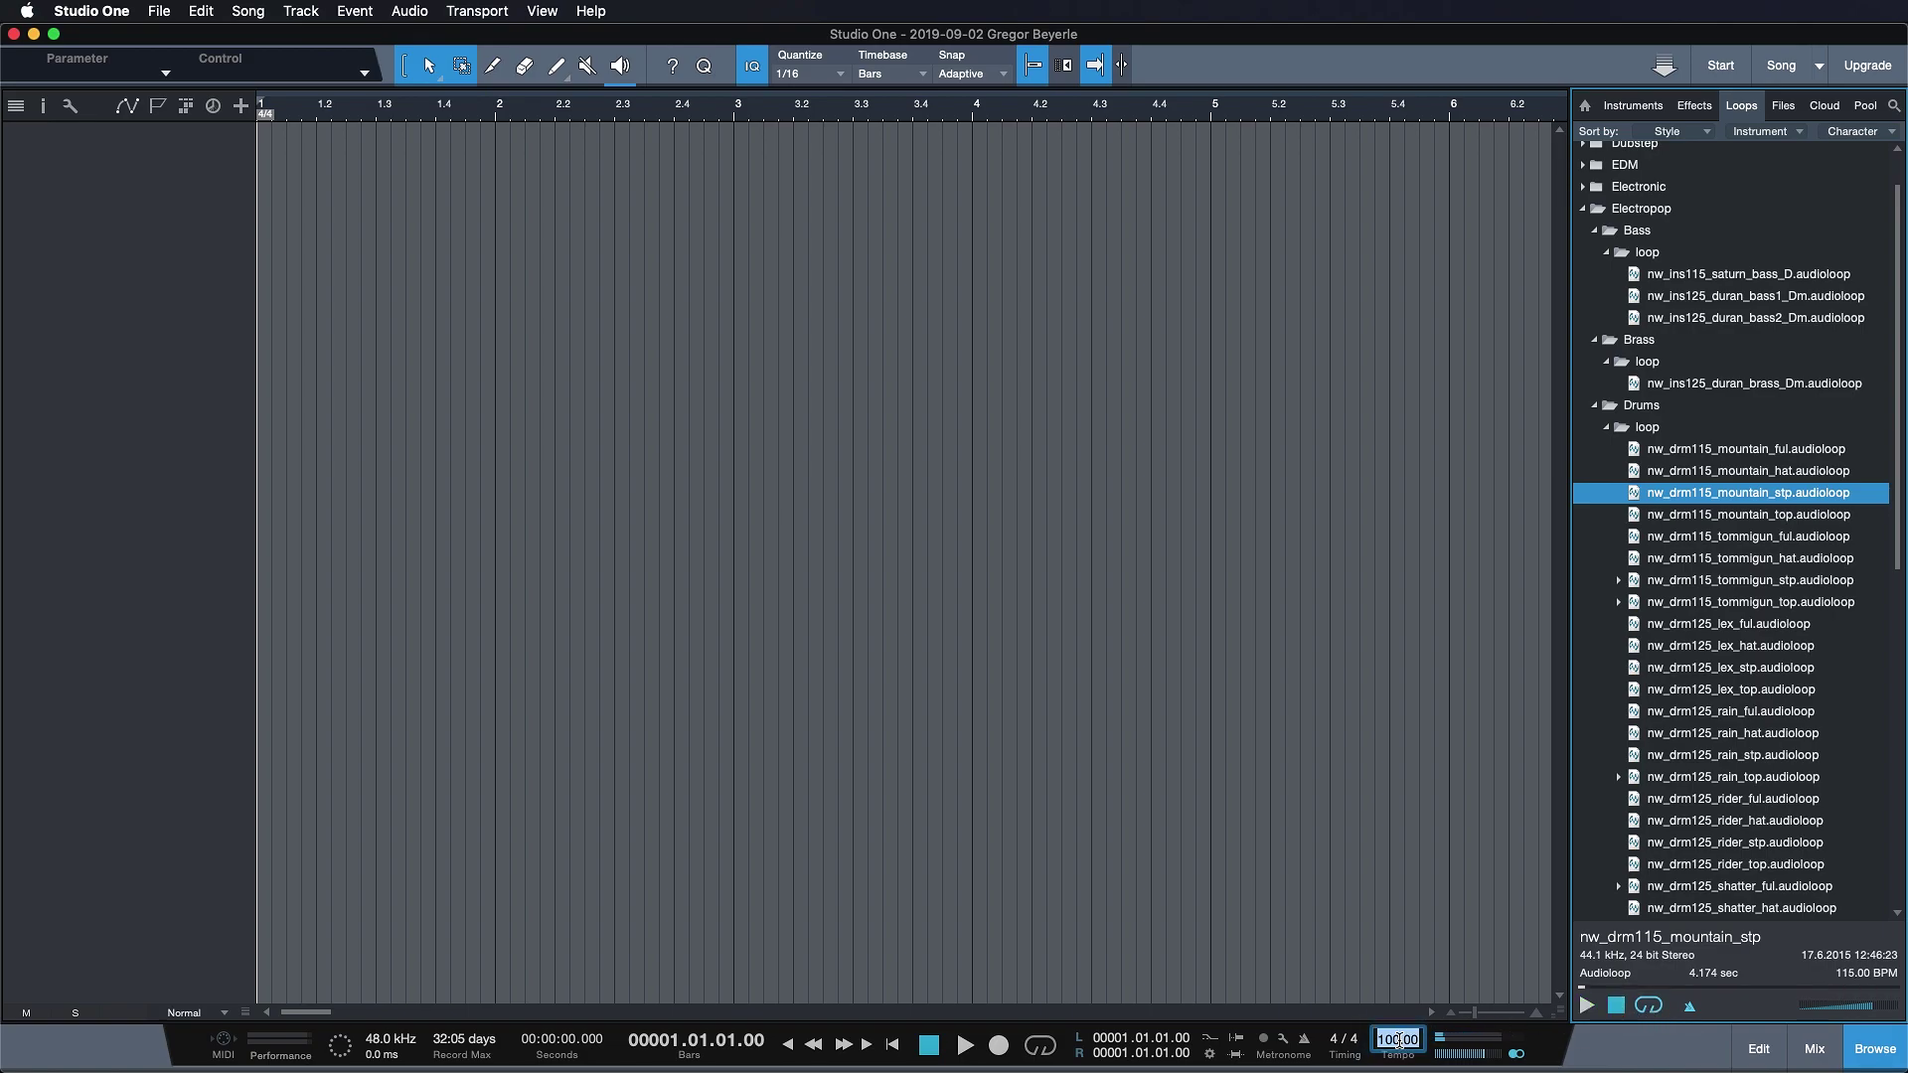
type("120")
key("Return")
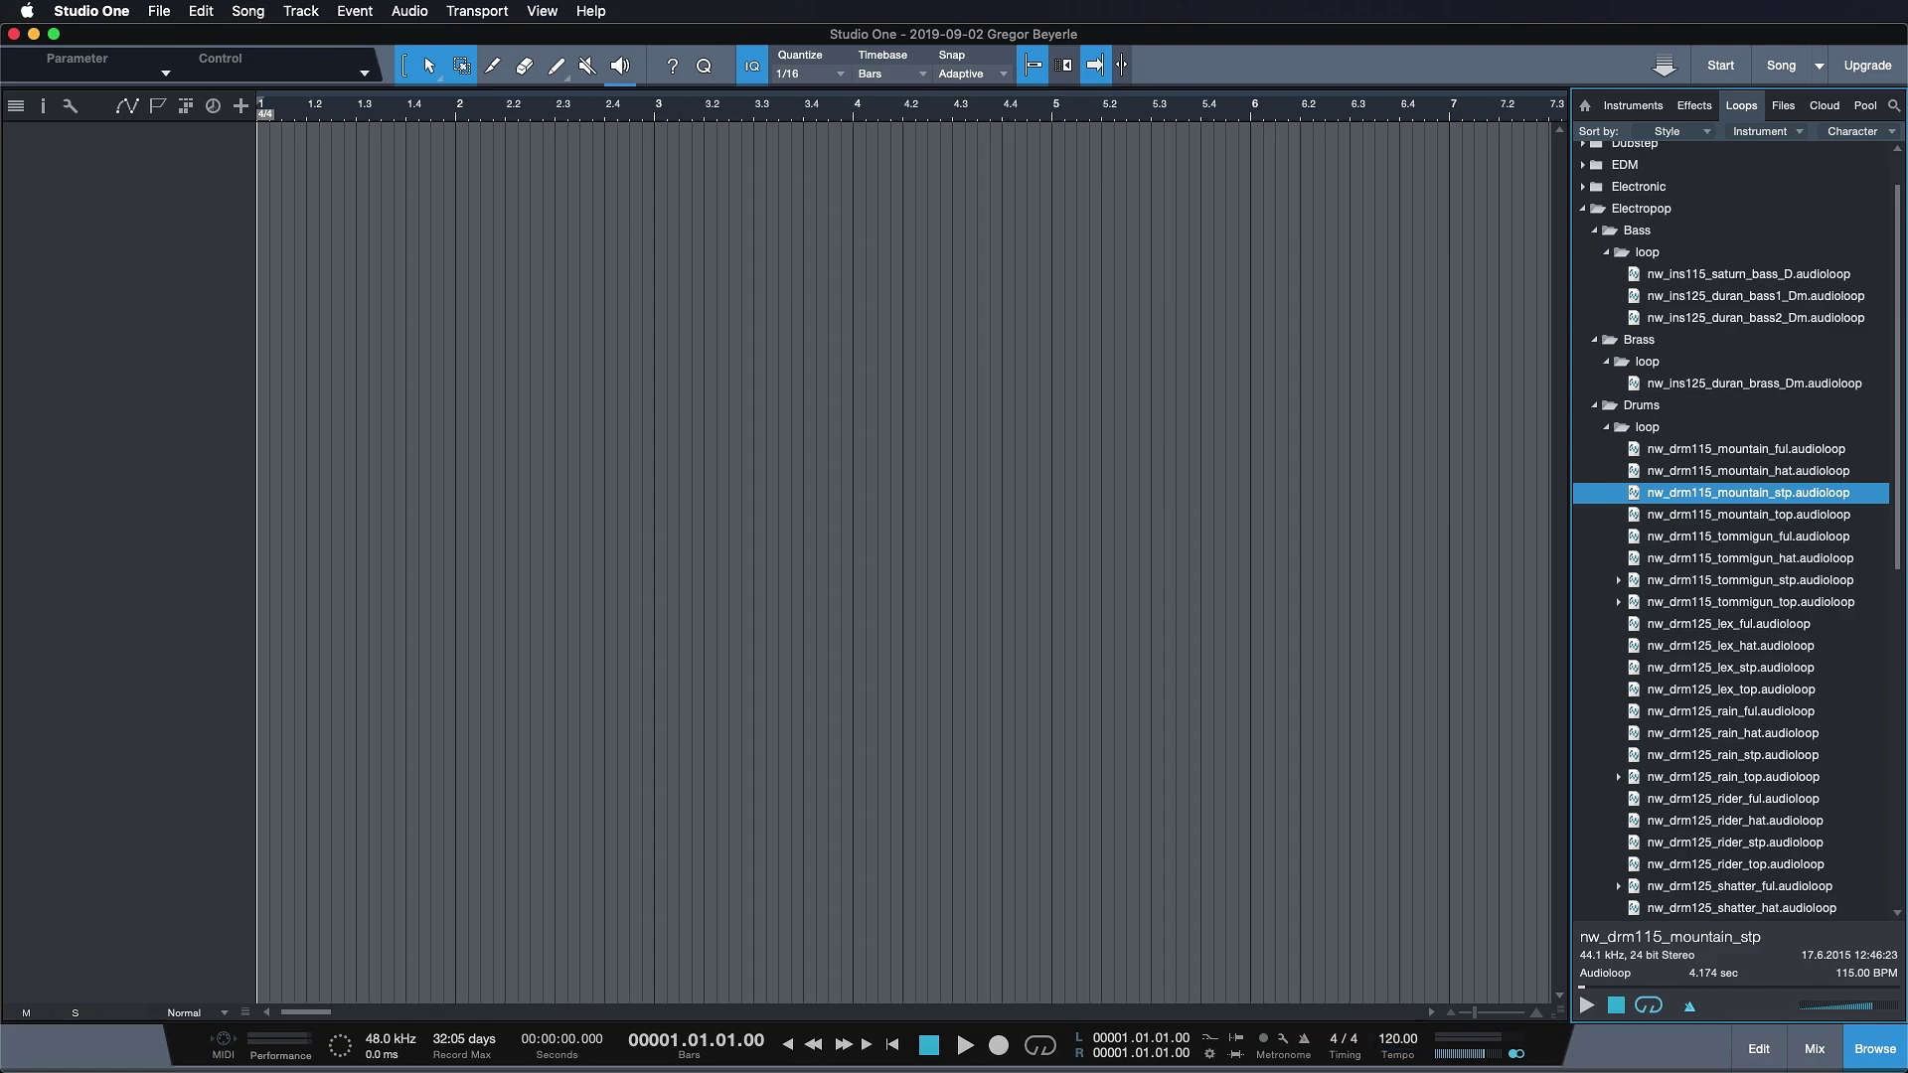
left_click(1587, 1007)
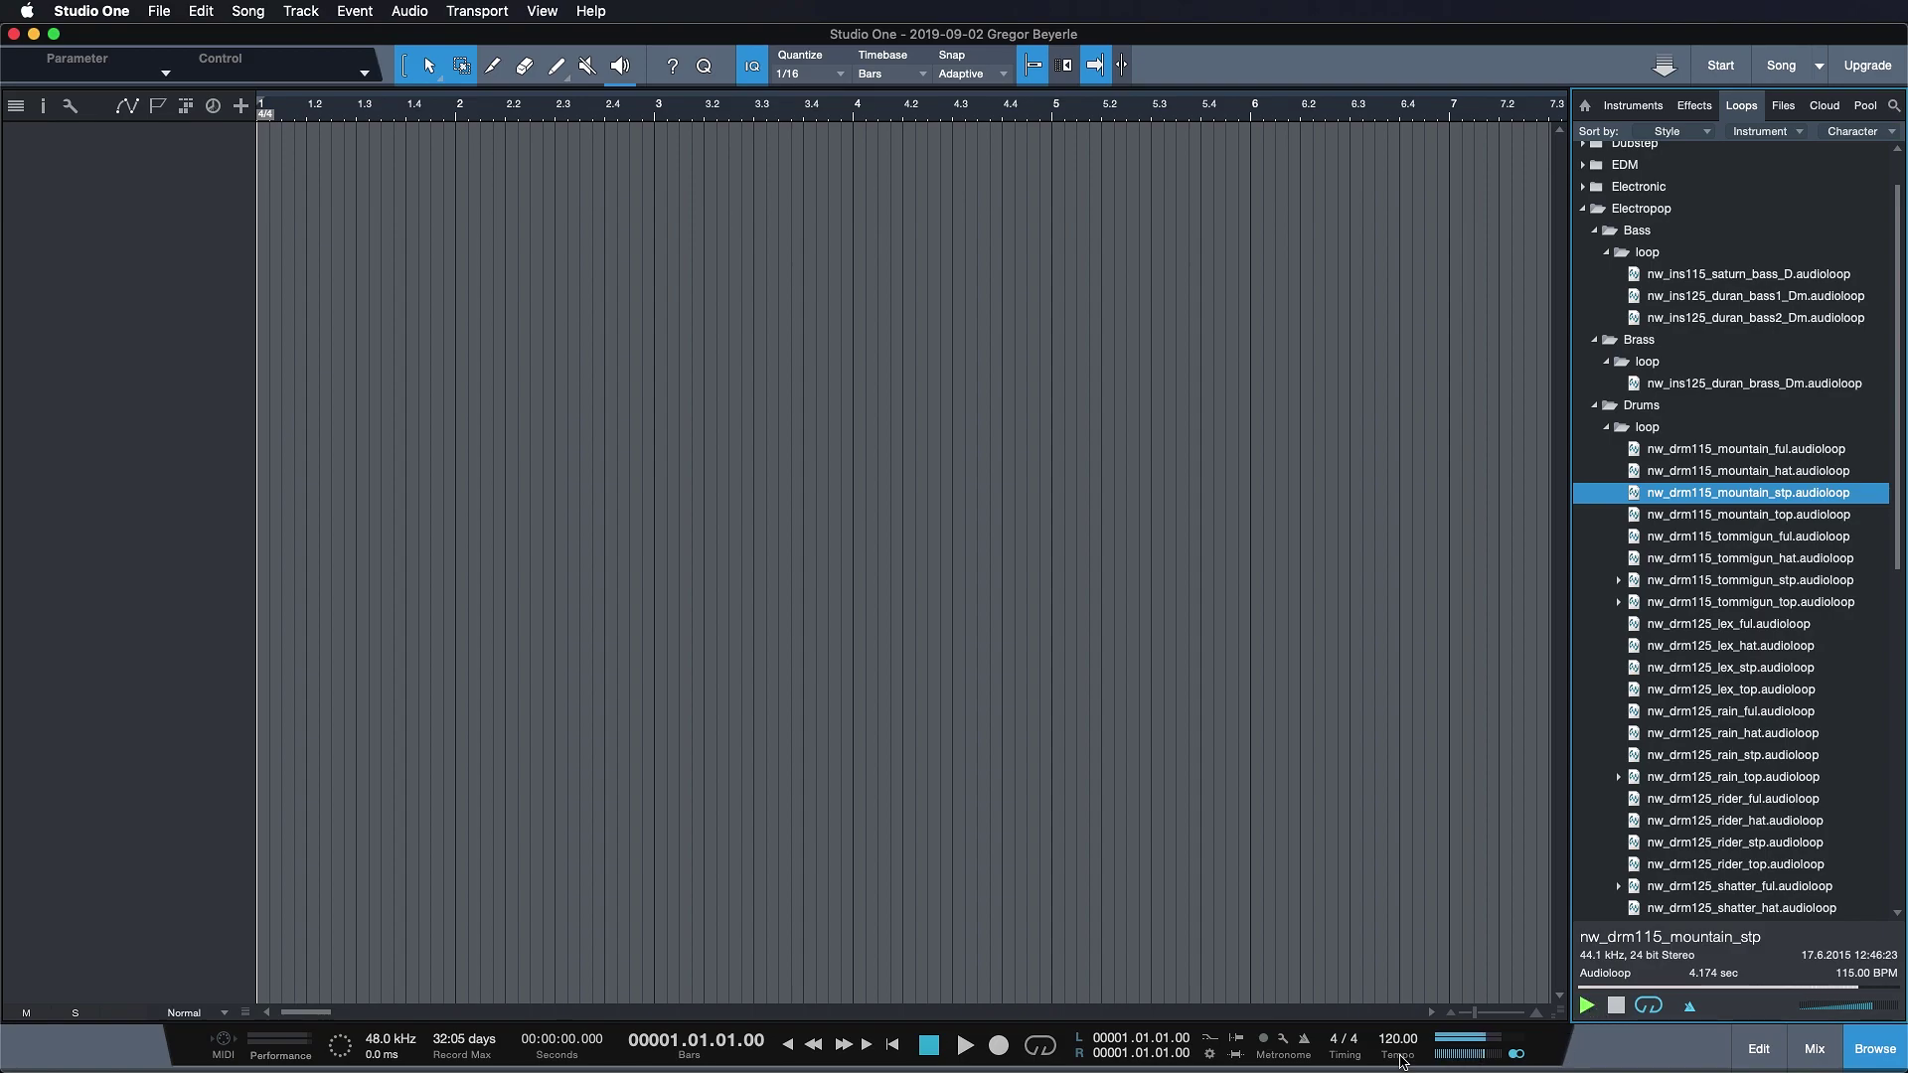
scroll(1401, 1061, "down", 10)
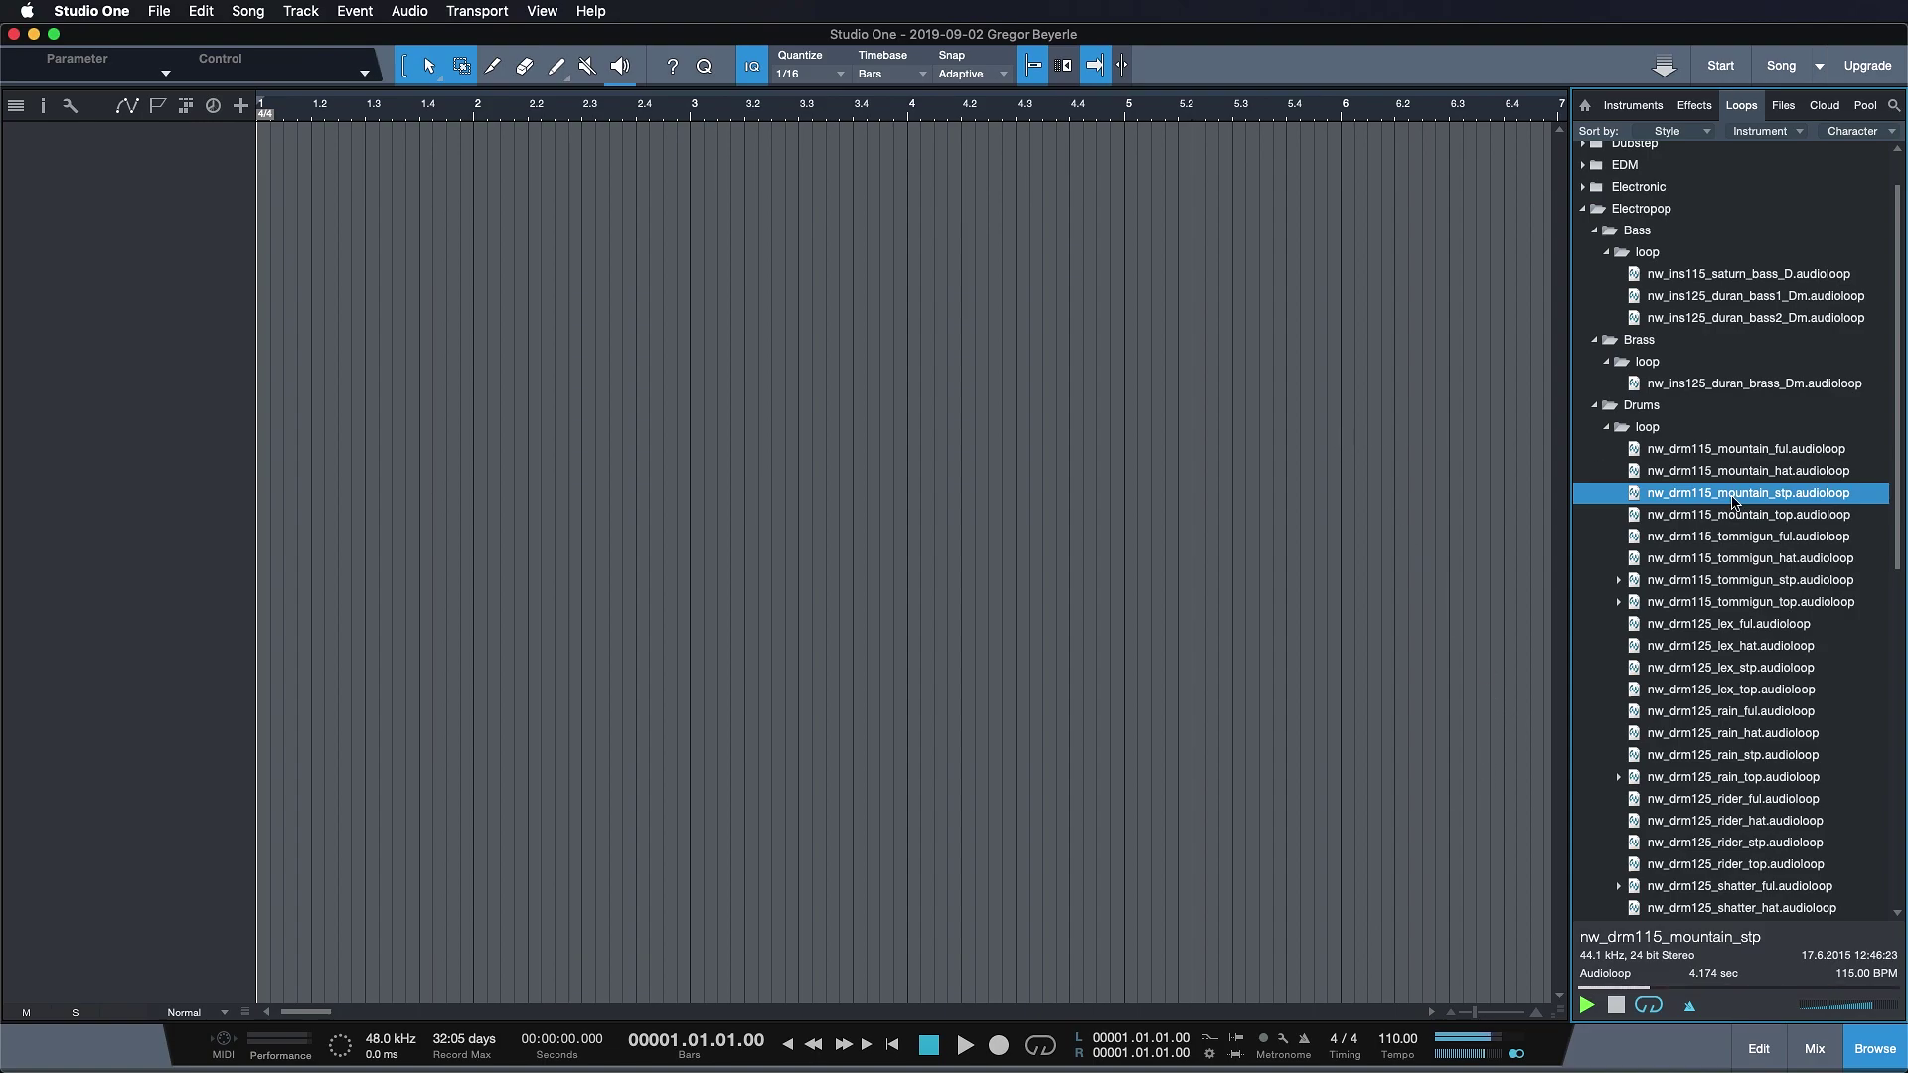
Place the drum loop on a new track at bar 1 and repeat it up to bar 9
left_click_drag(1765, 495, 298, 223)
key("d")
key("d")
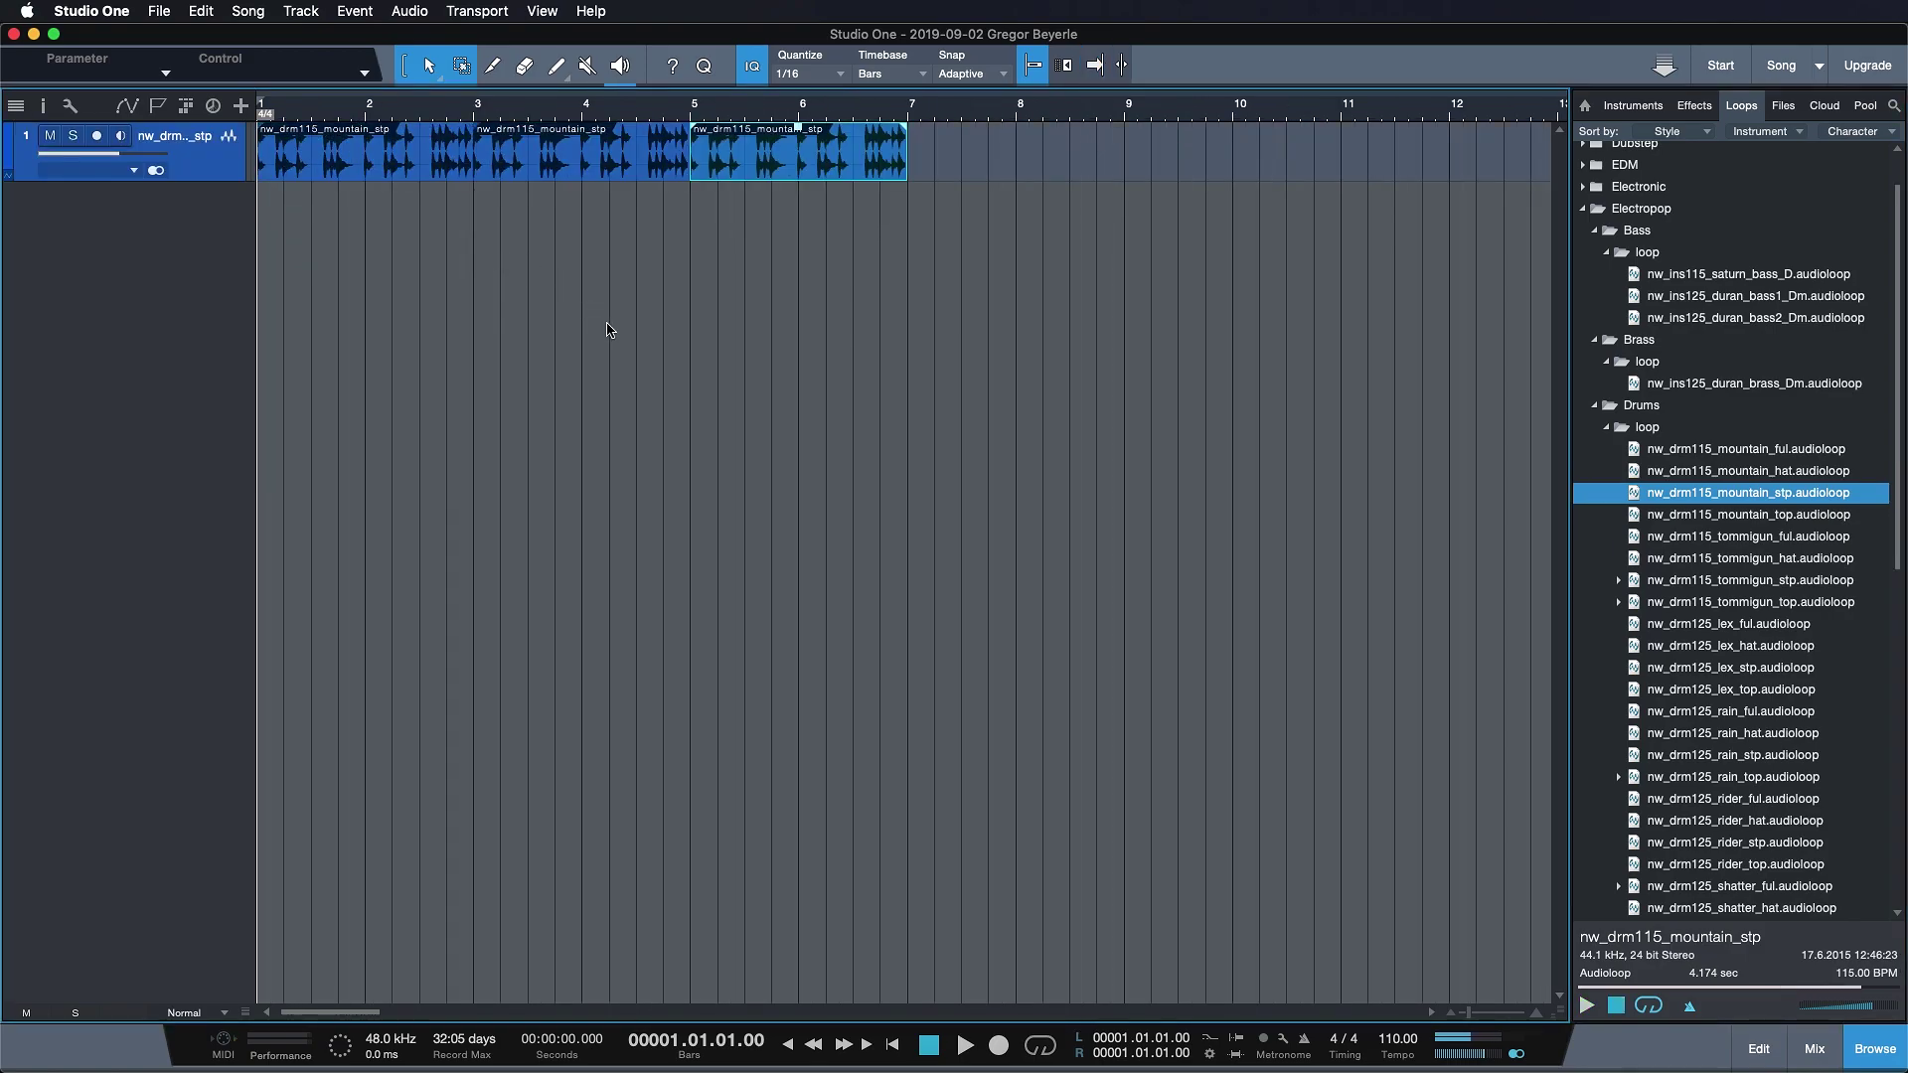
key("d")
Set a bars 1–9 loop range from all events and play the drums looped
key("super+a")
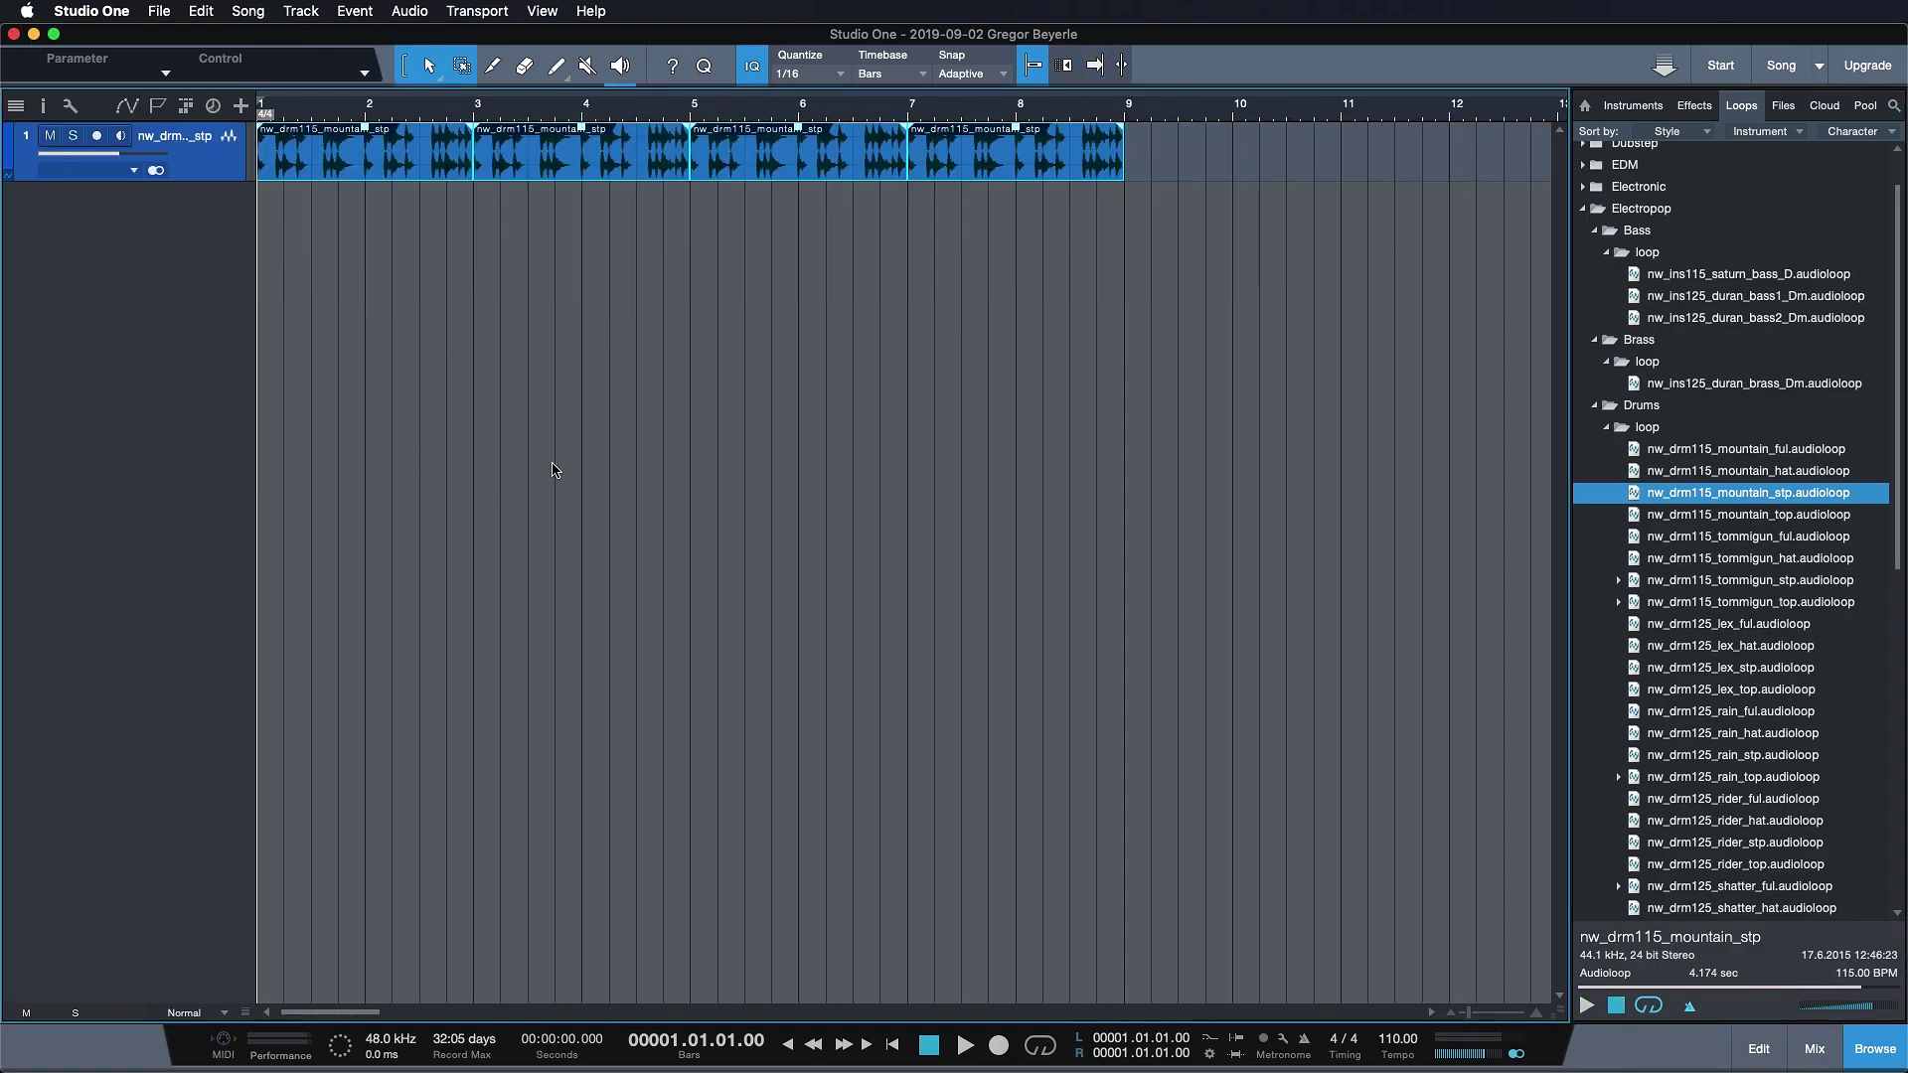
key("p")
key("slash")
key("space")
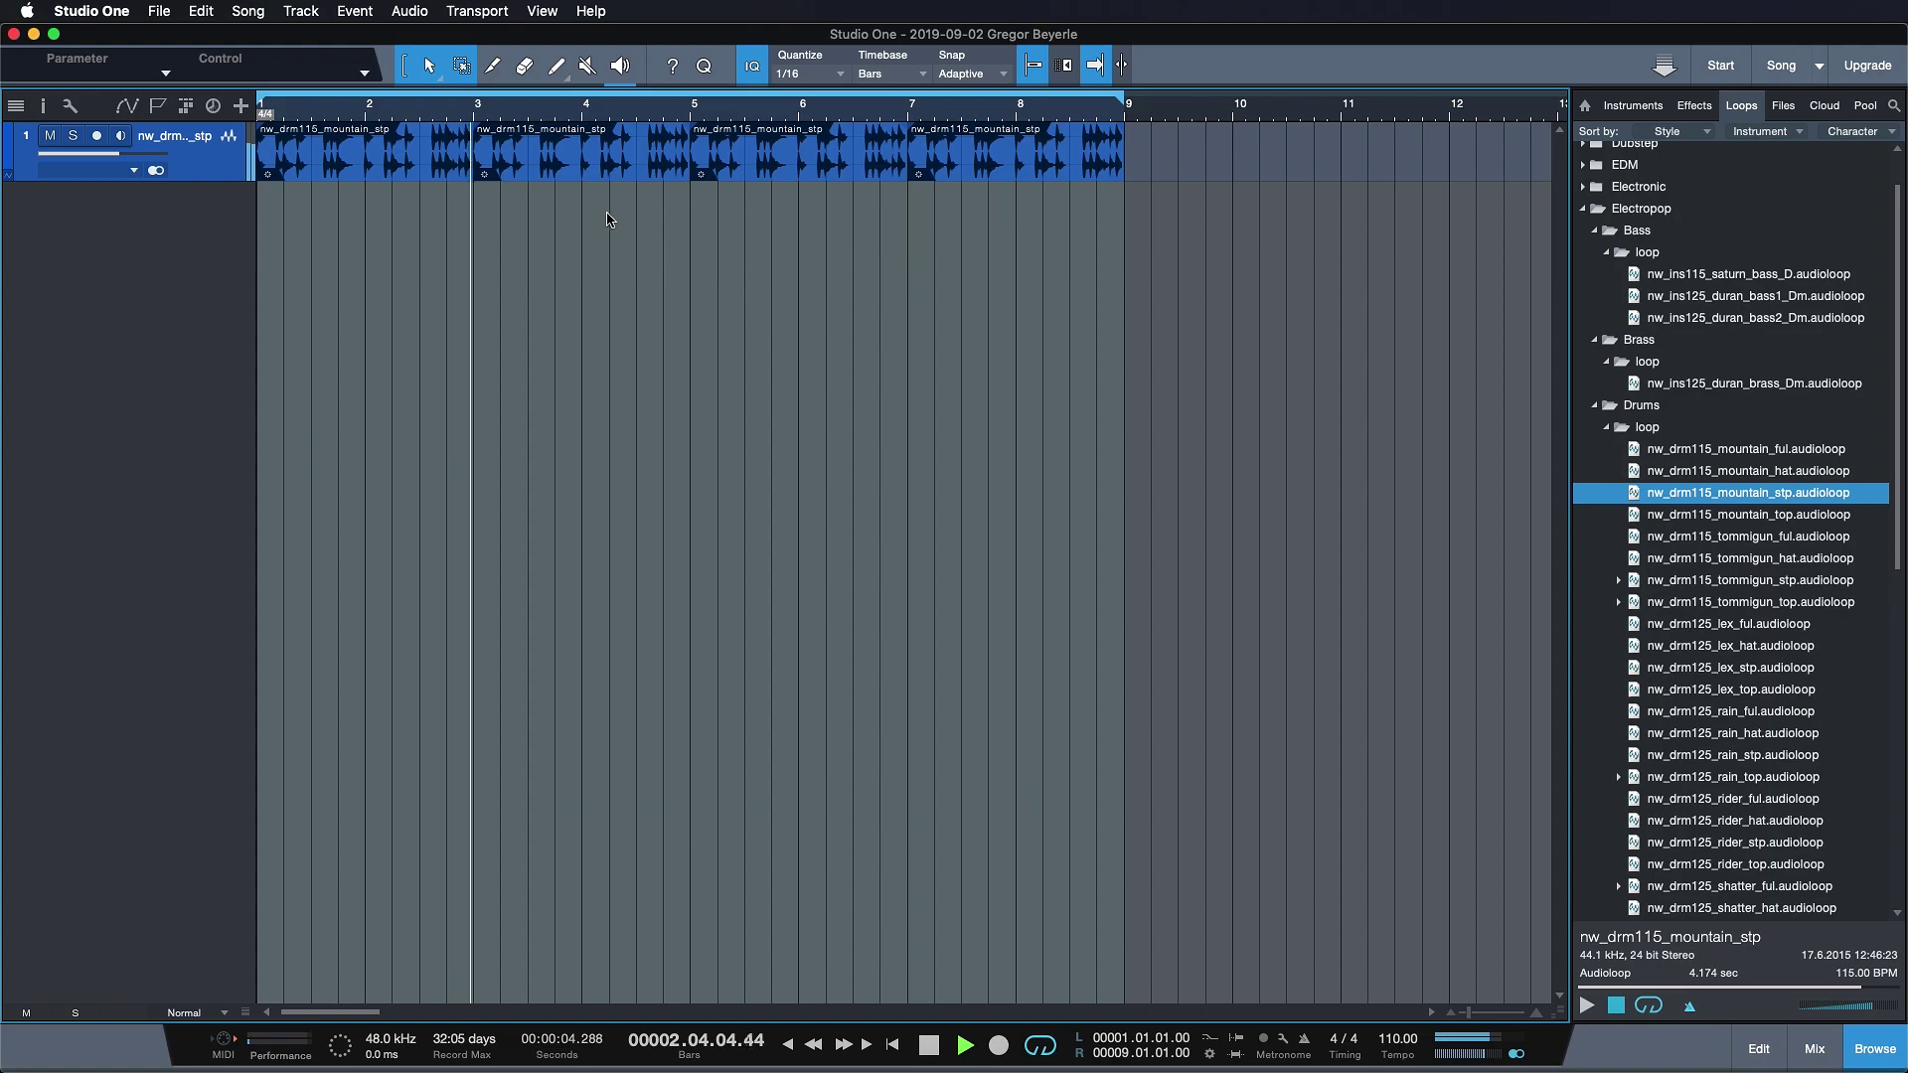
Audition the nw_drm125_lex_stp loop, place it at bar 5, and copy it to bar 7
left_click(1779, 672)
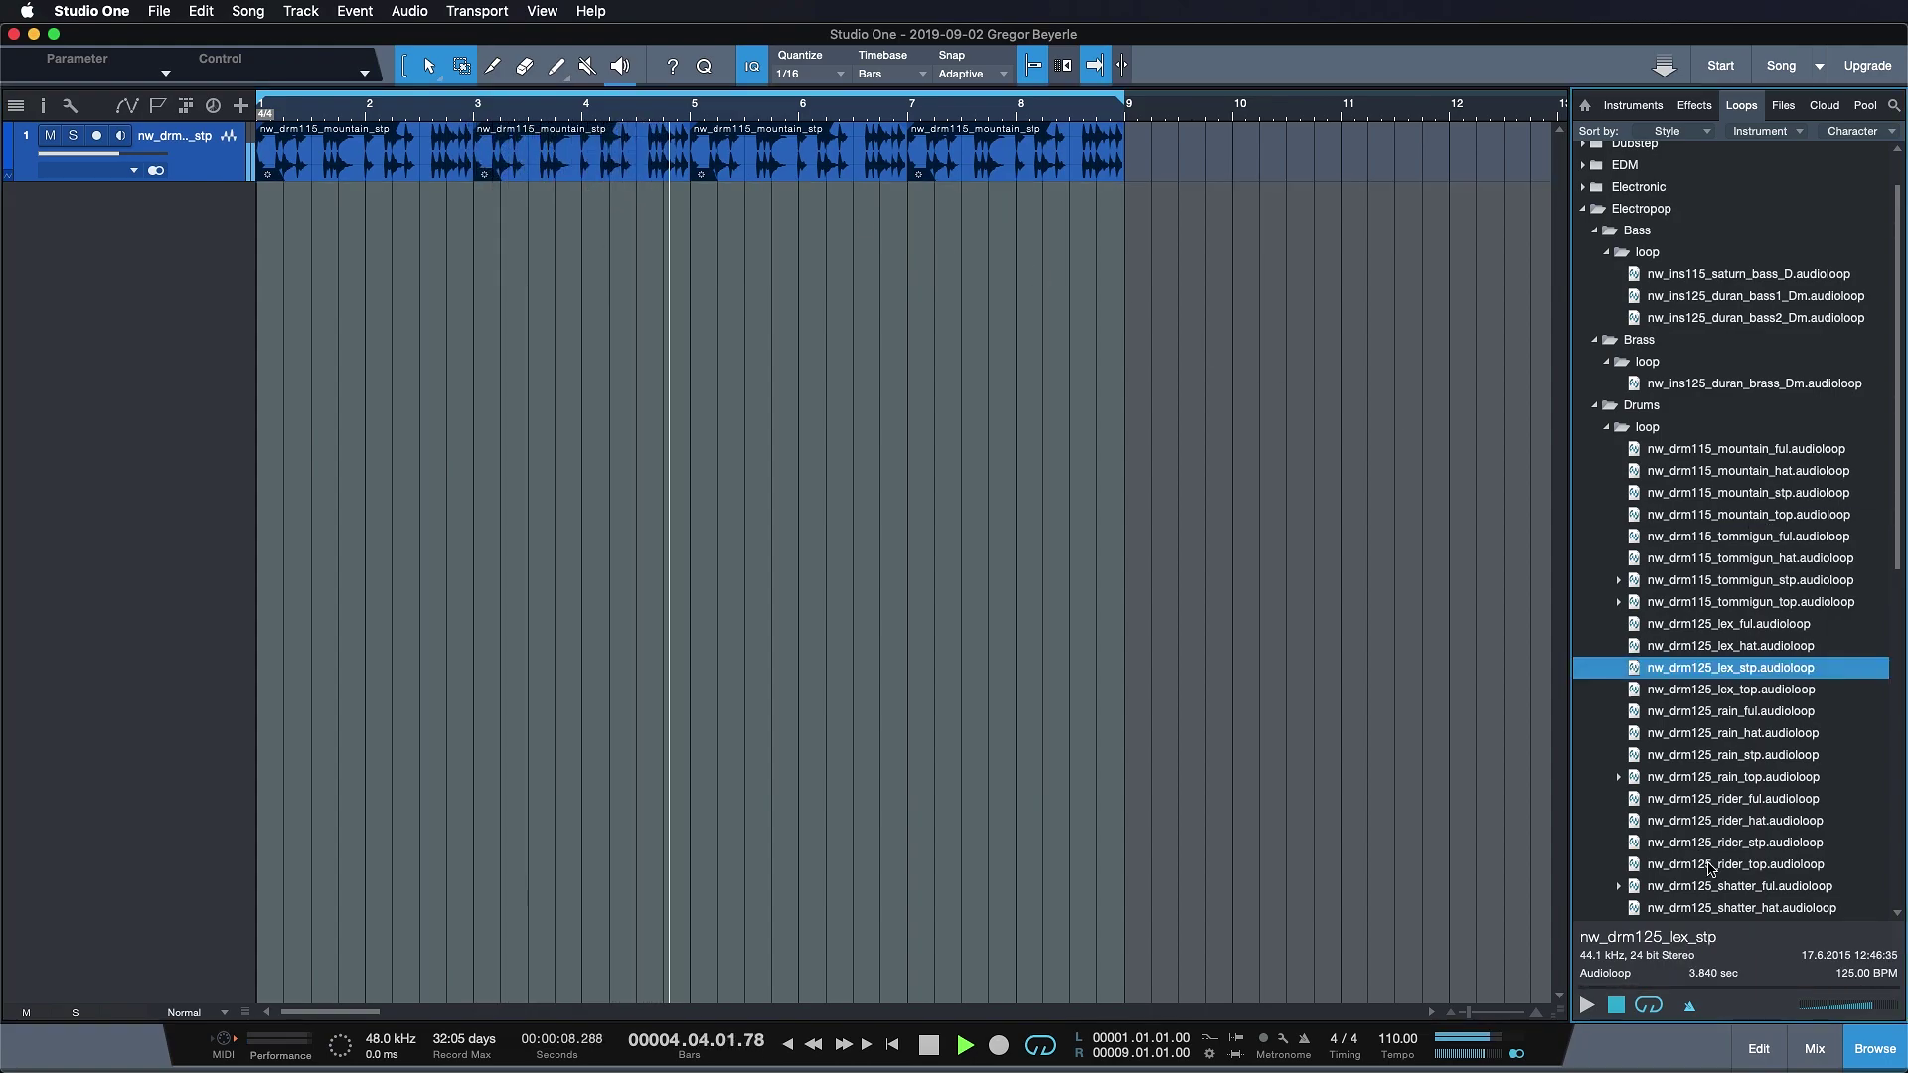
left_click(1587, 1006)
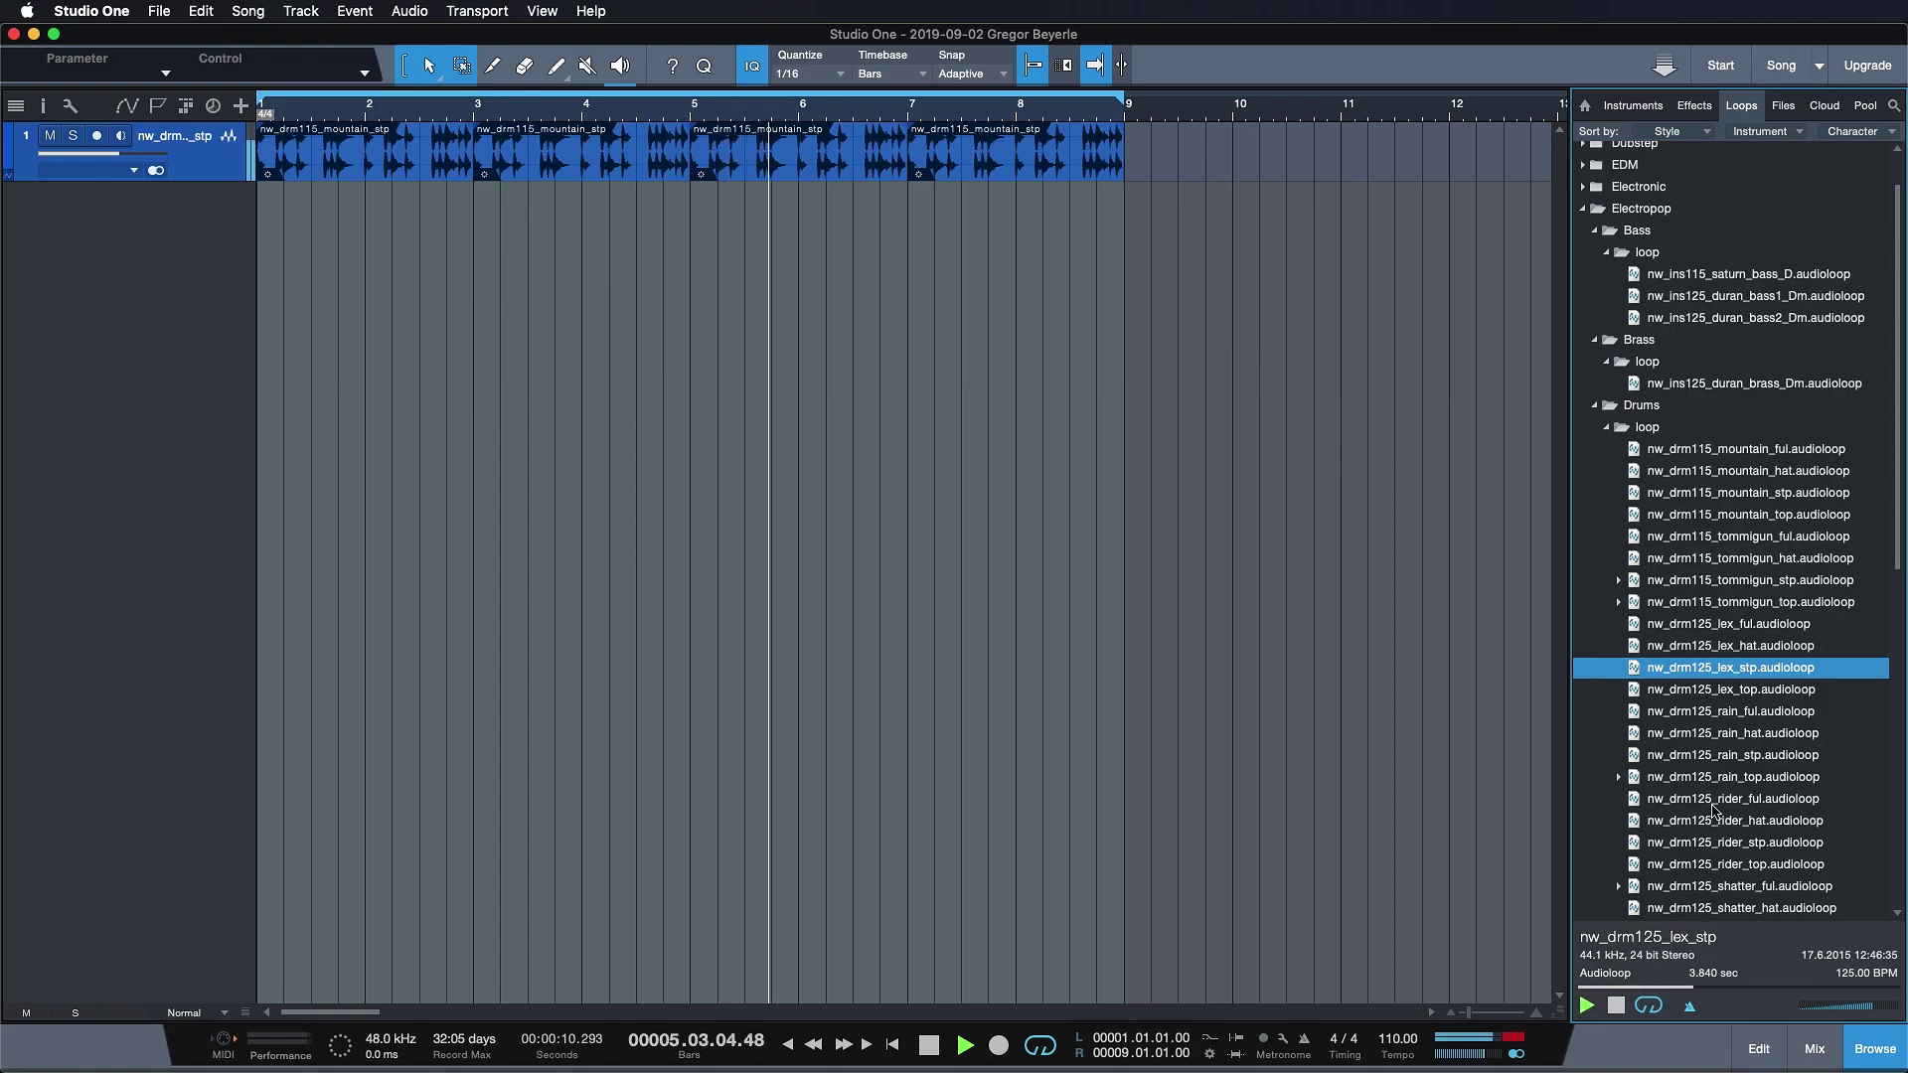
left_click_drag(1723, 663, 726, 288)
left_click_drag(792, 212, 995, 213)
Add the rain_hat loop on a new track and rider_hat from bar 5, each duplicated to bar 7
left_click(1732, 732)
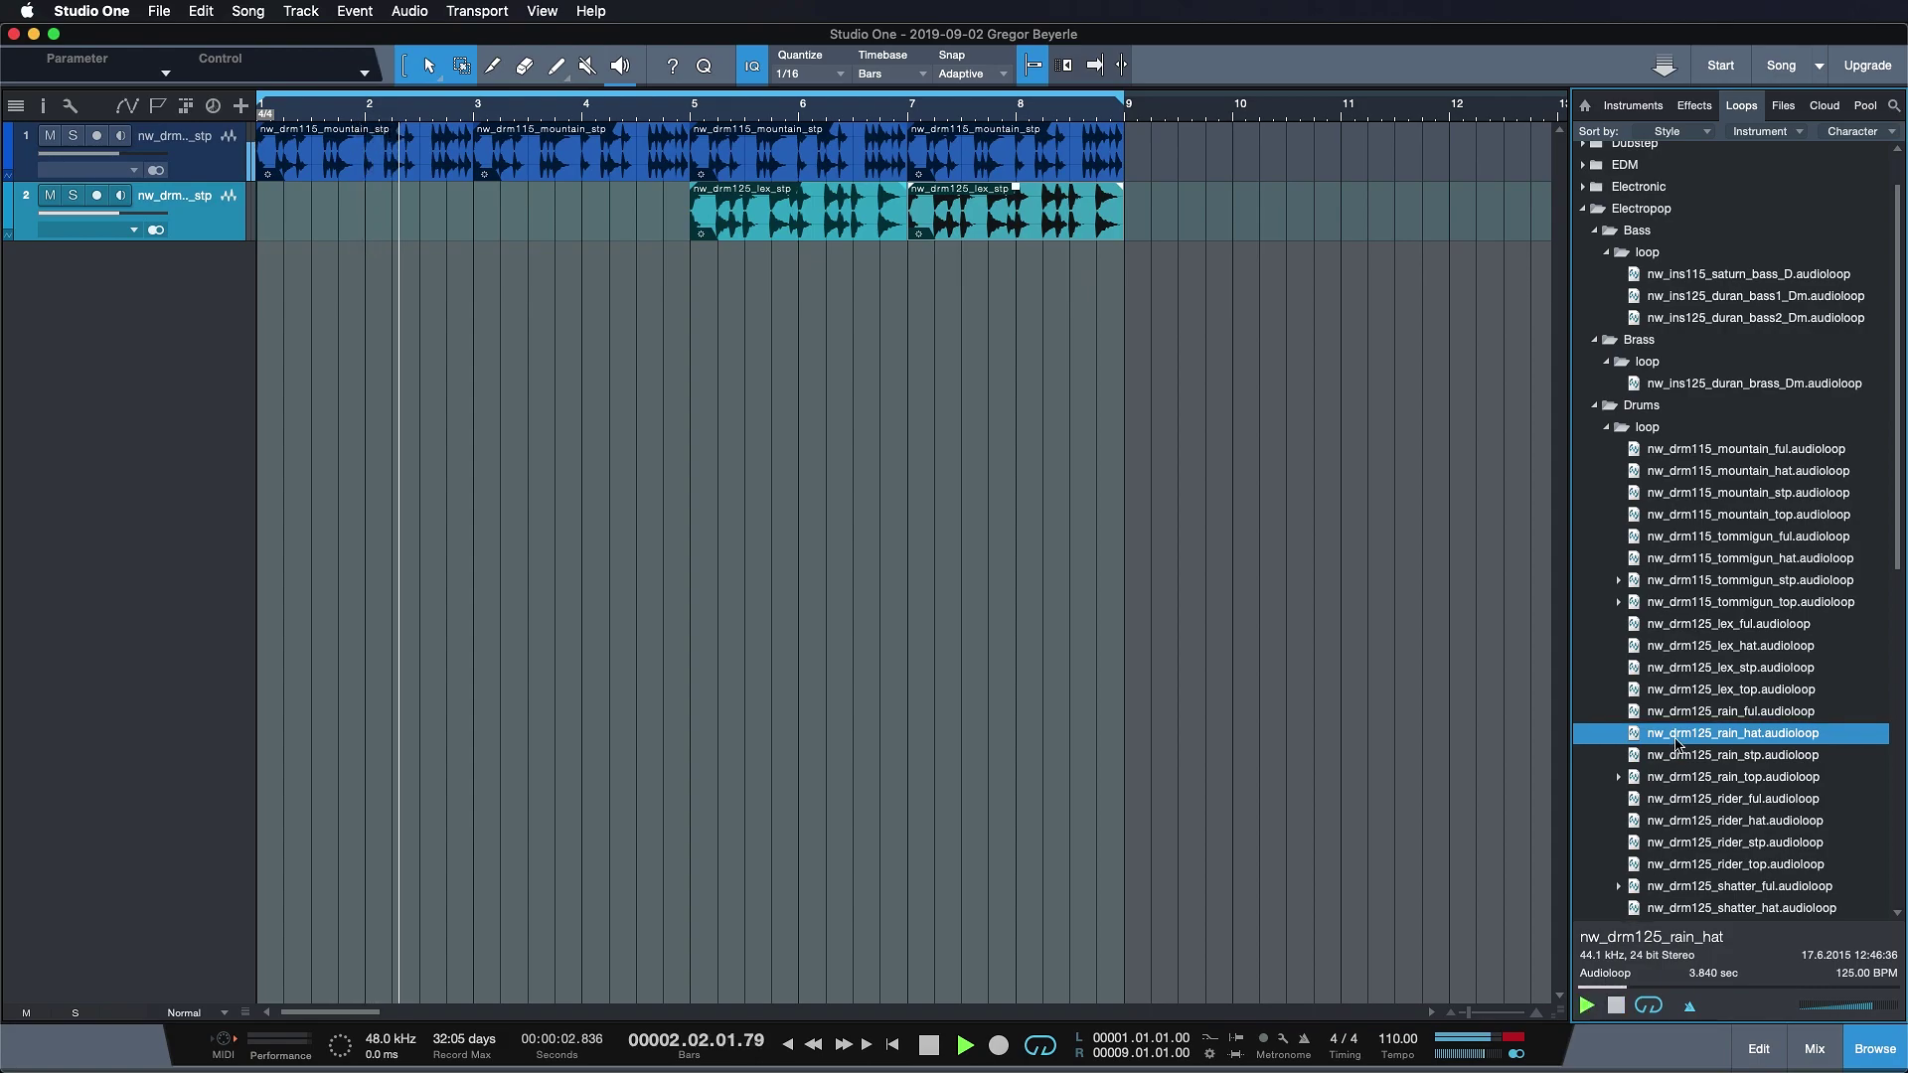
left_click_drag(1682, 726, 716, 261)
key("d")
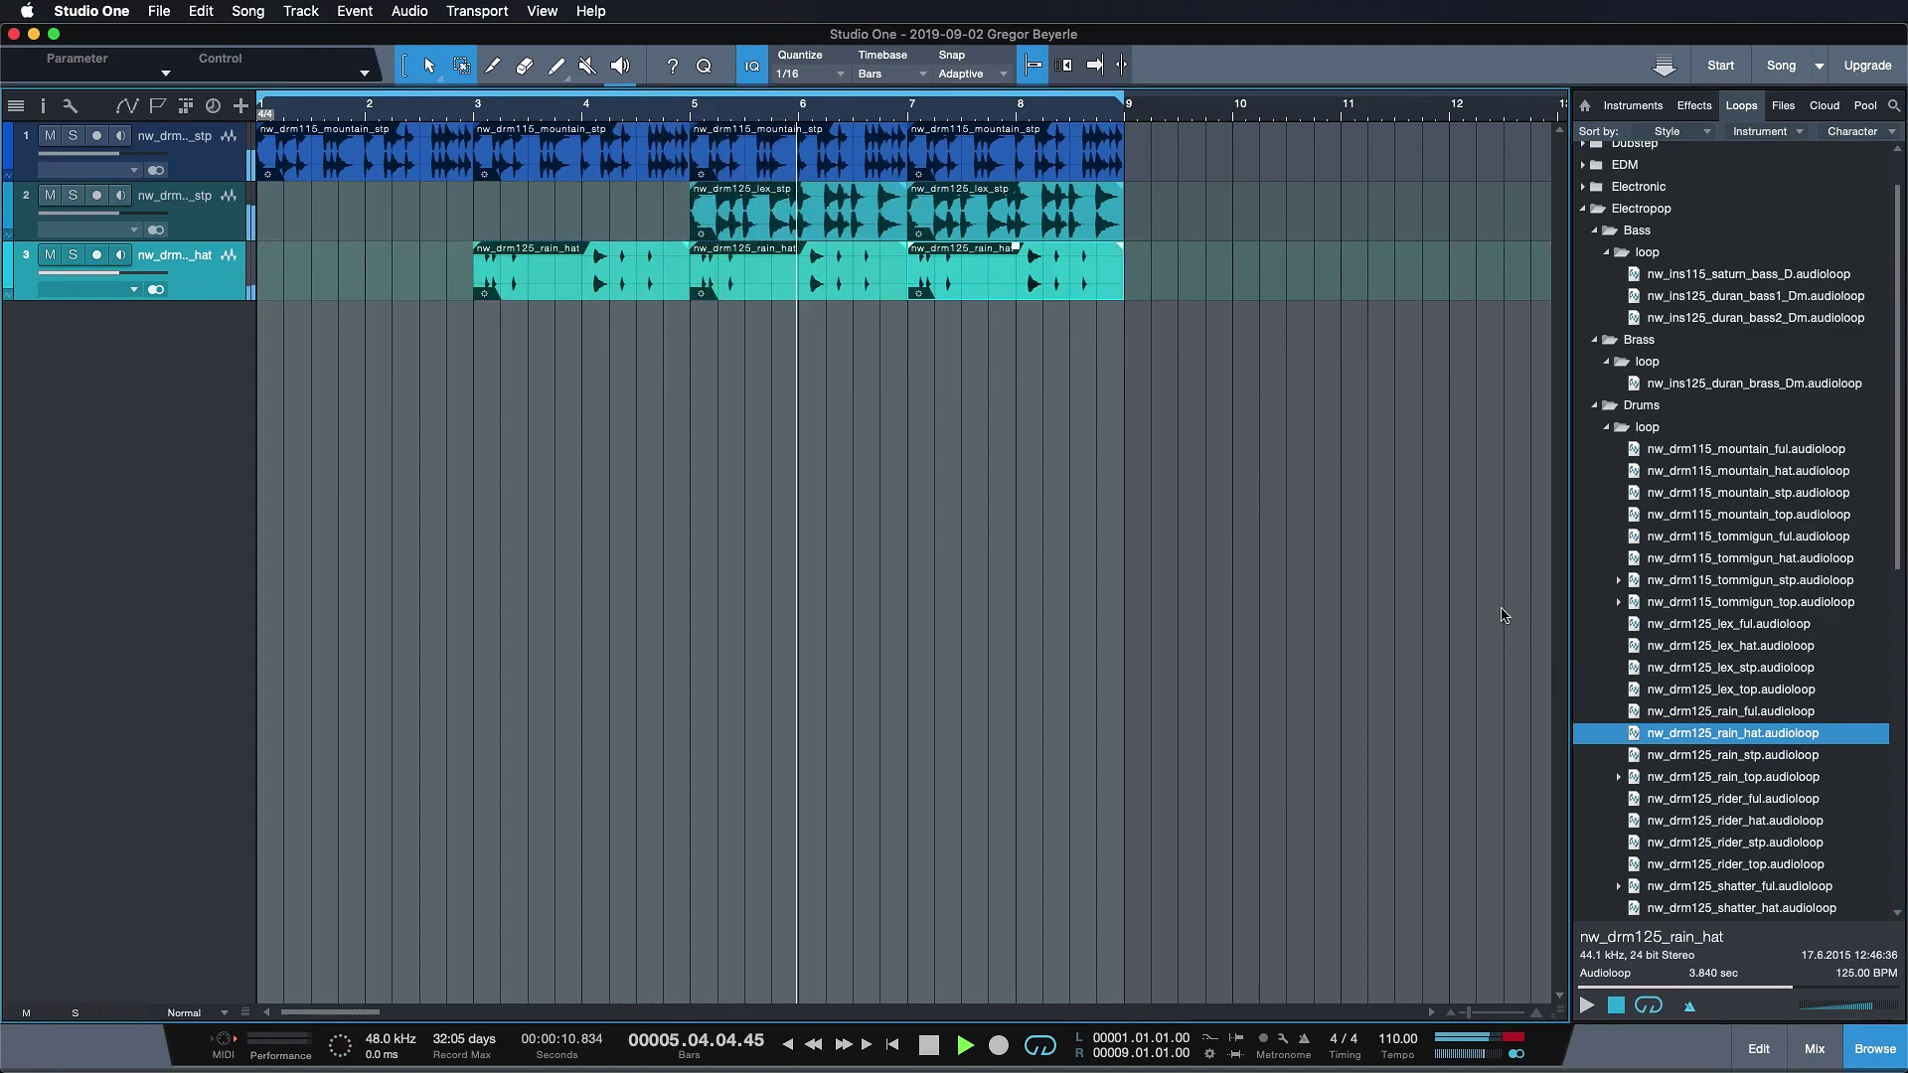
left_click_drag(1734, 819, 814, 335)
key("d")
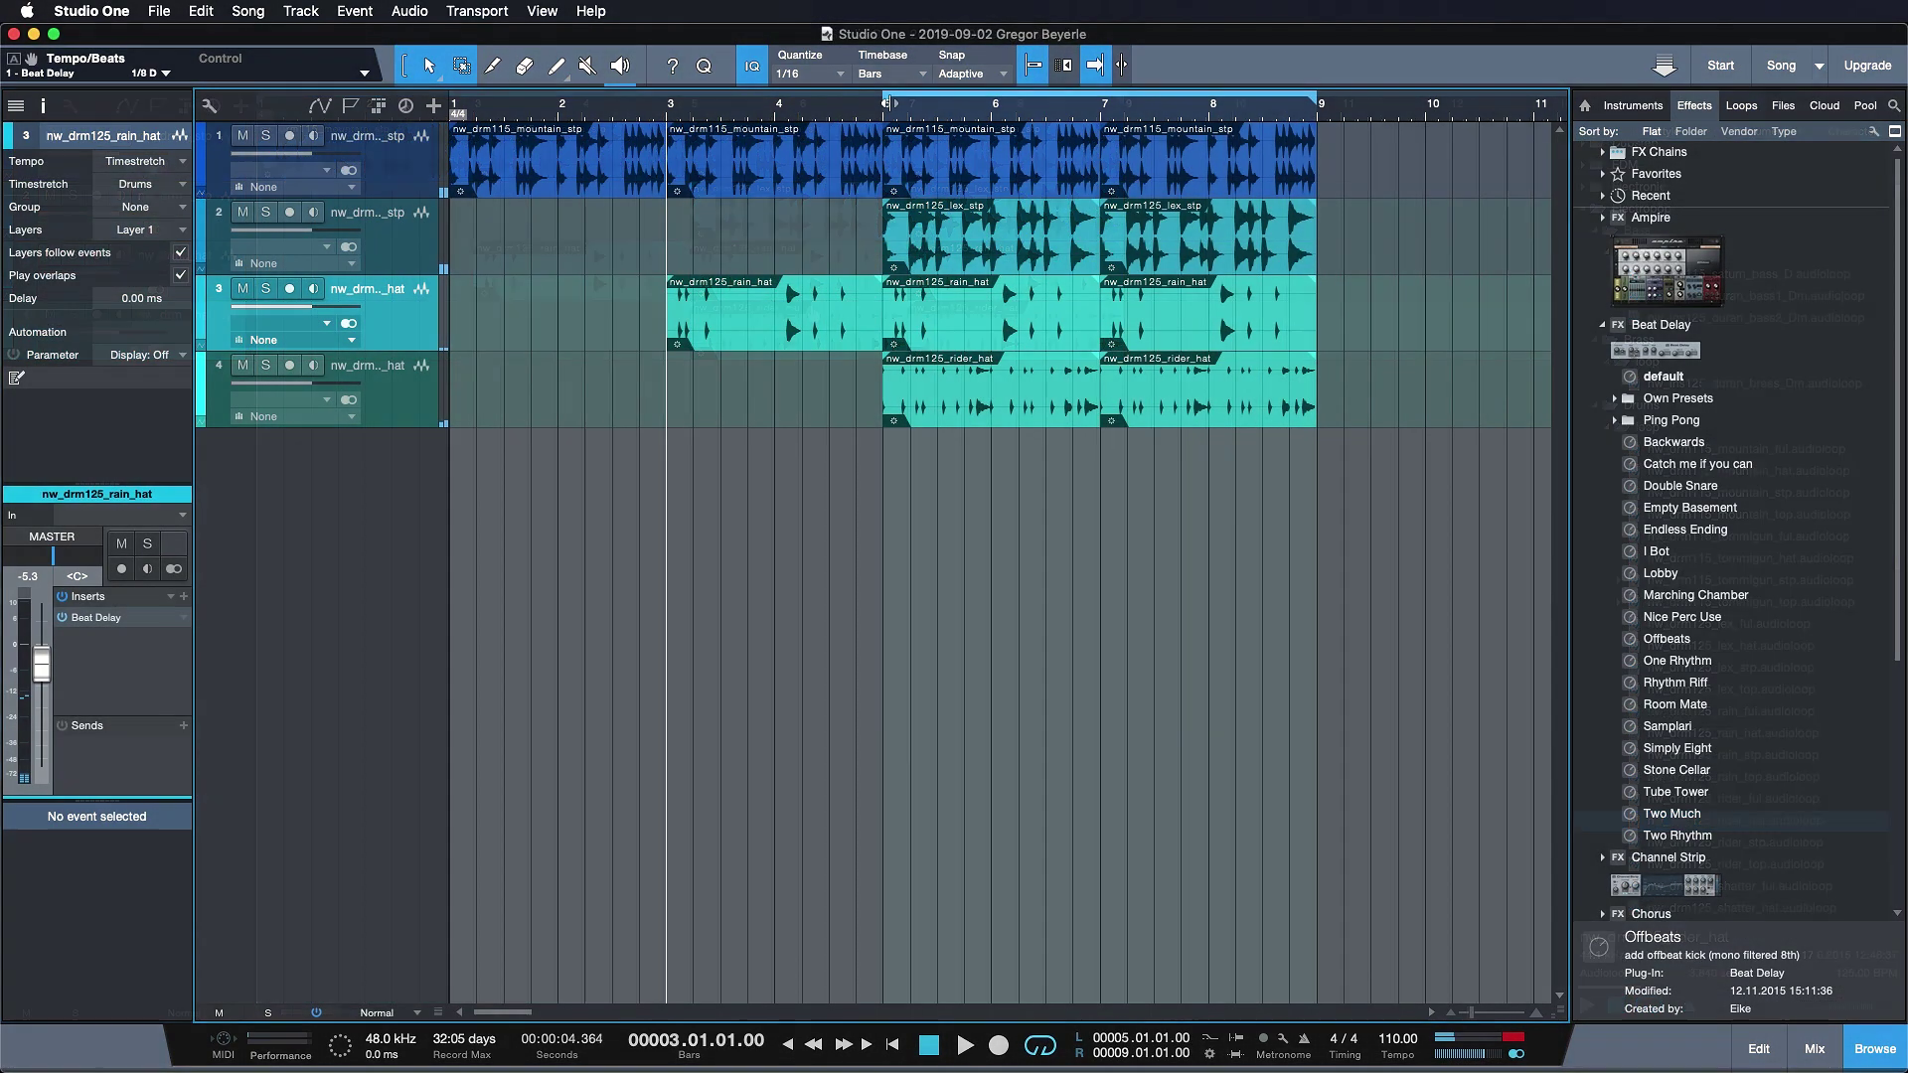
left_click_drag(618, 100, 660, 100)
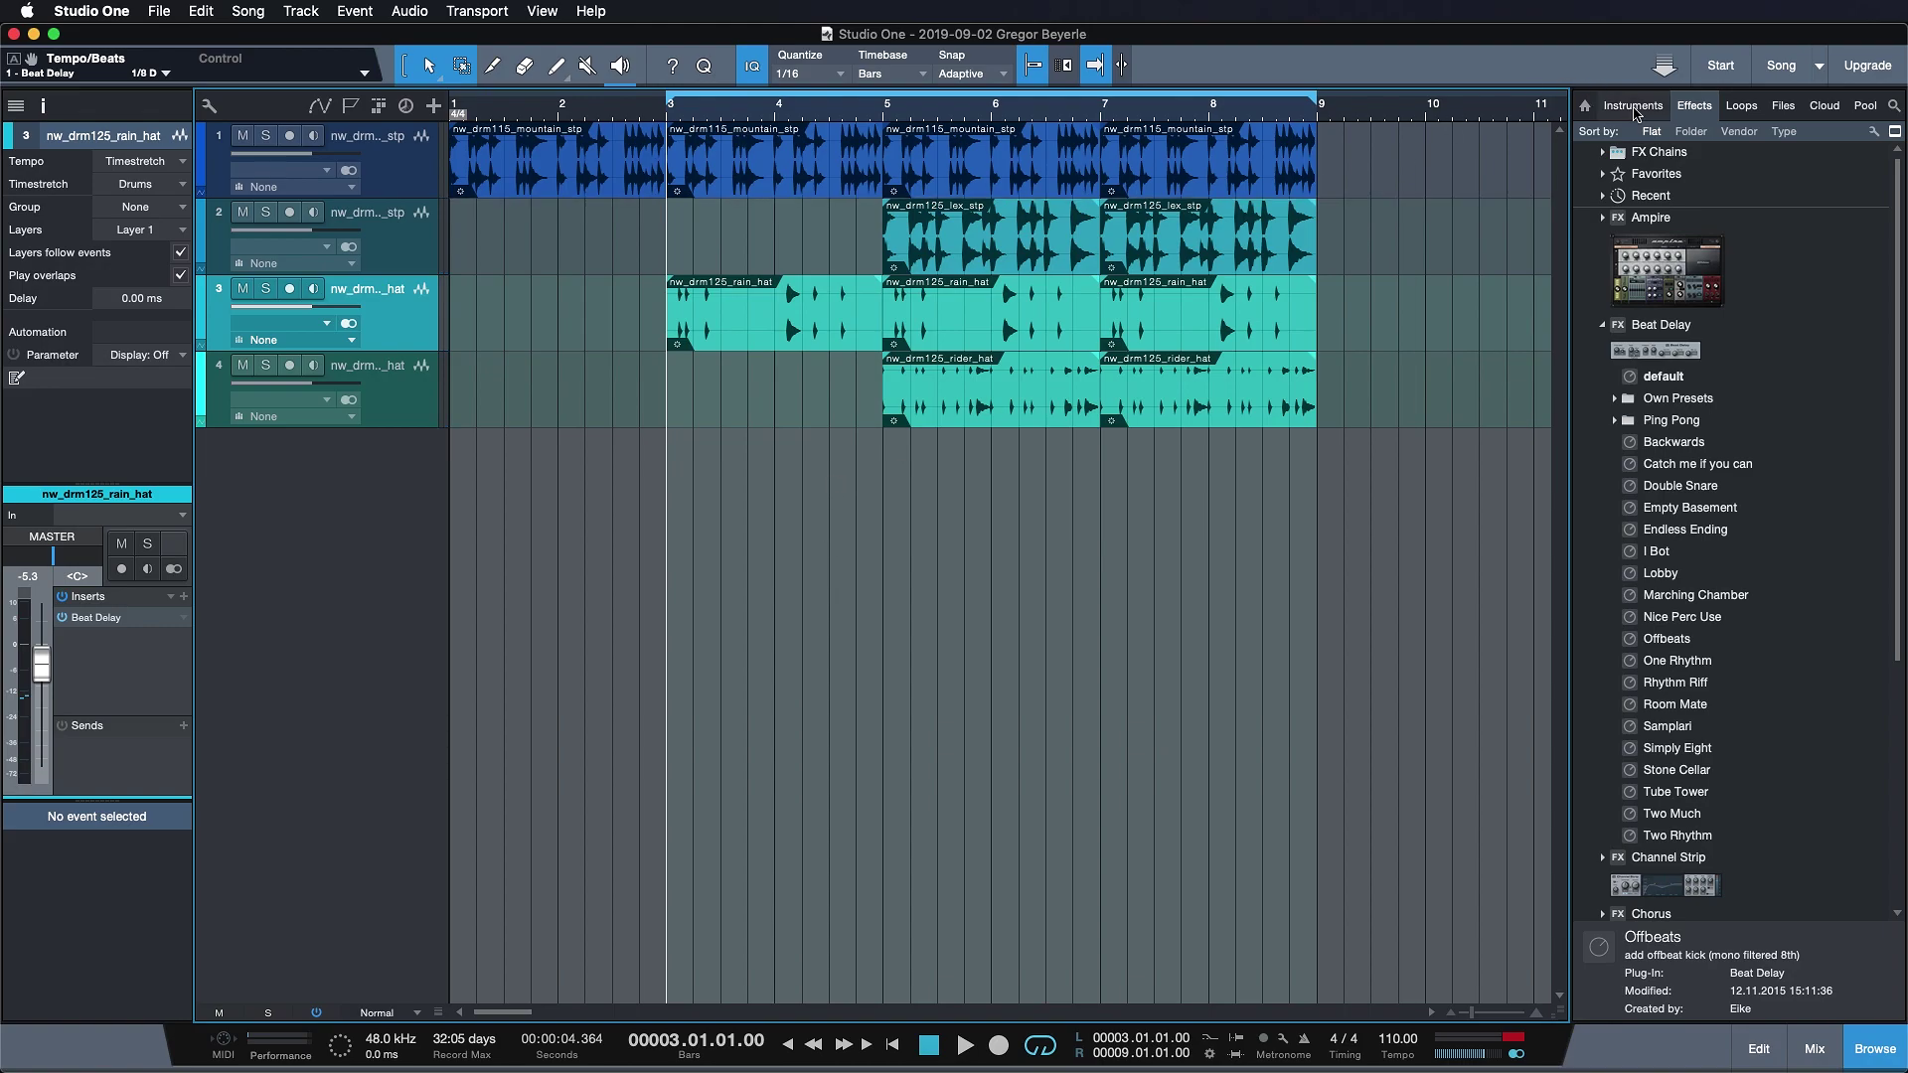
Drag the Presence Bass preset Analog Planet into the arrangement as a new instrument track
left_click(1633, 106)
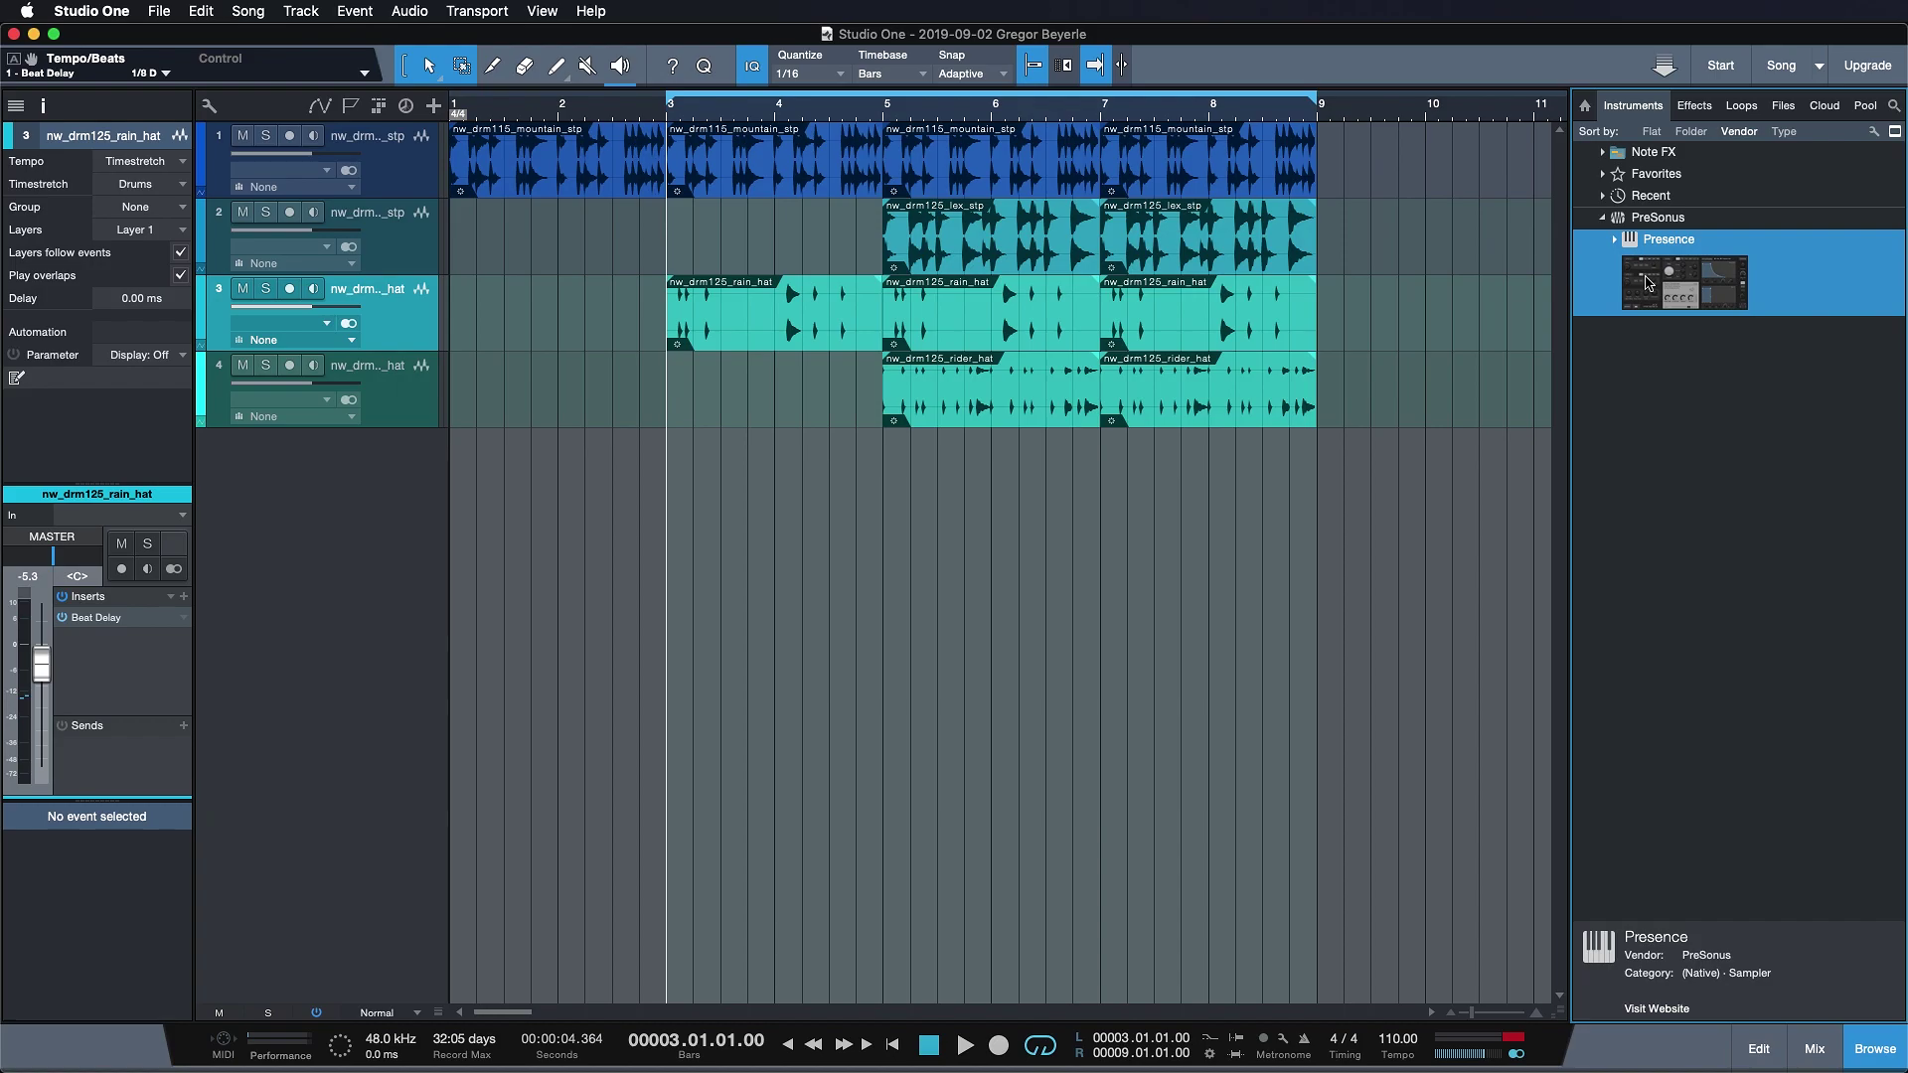
double_click(1646, 282)
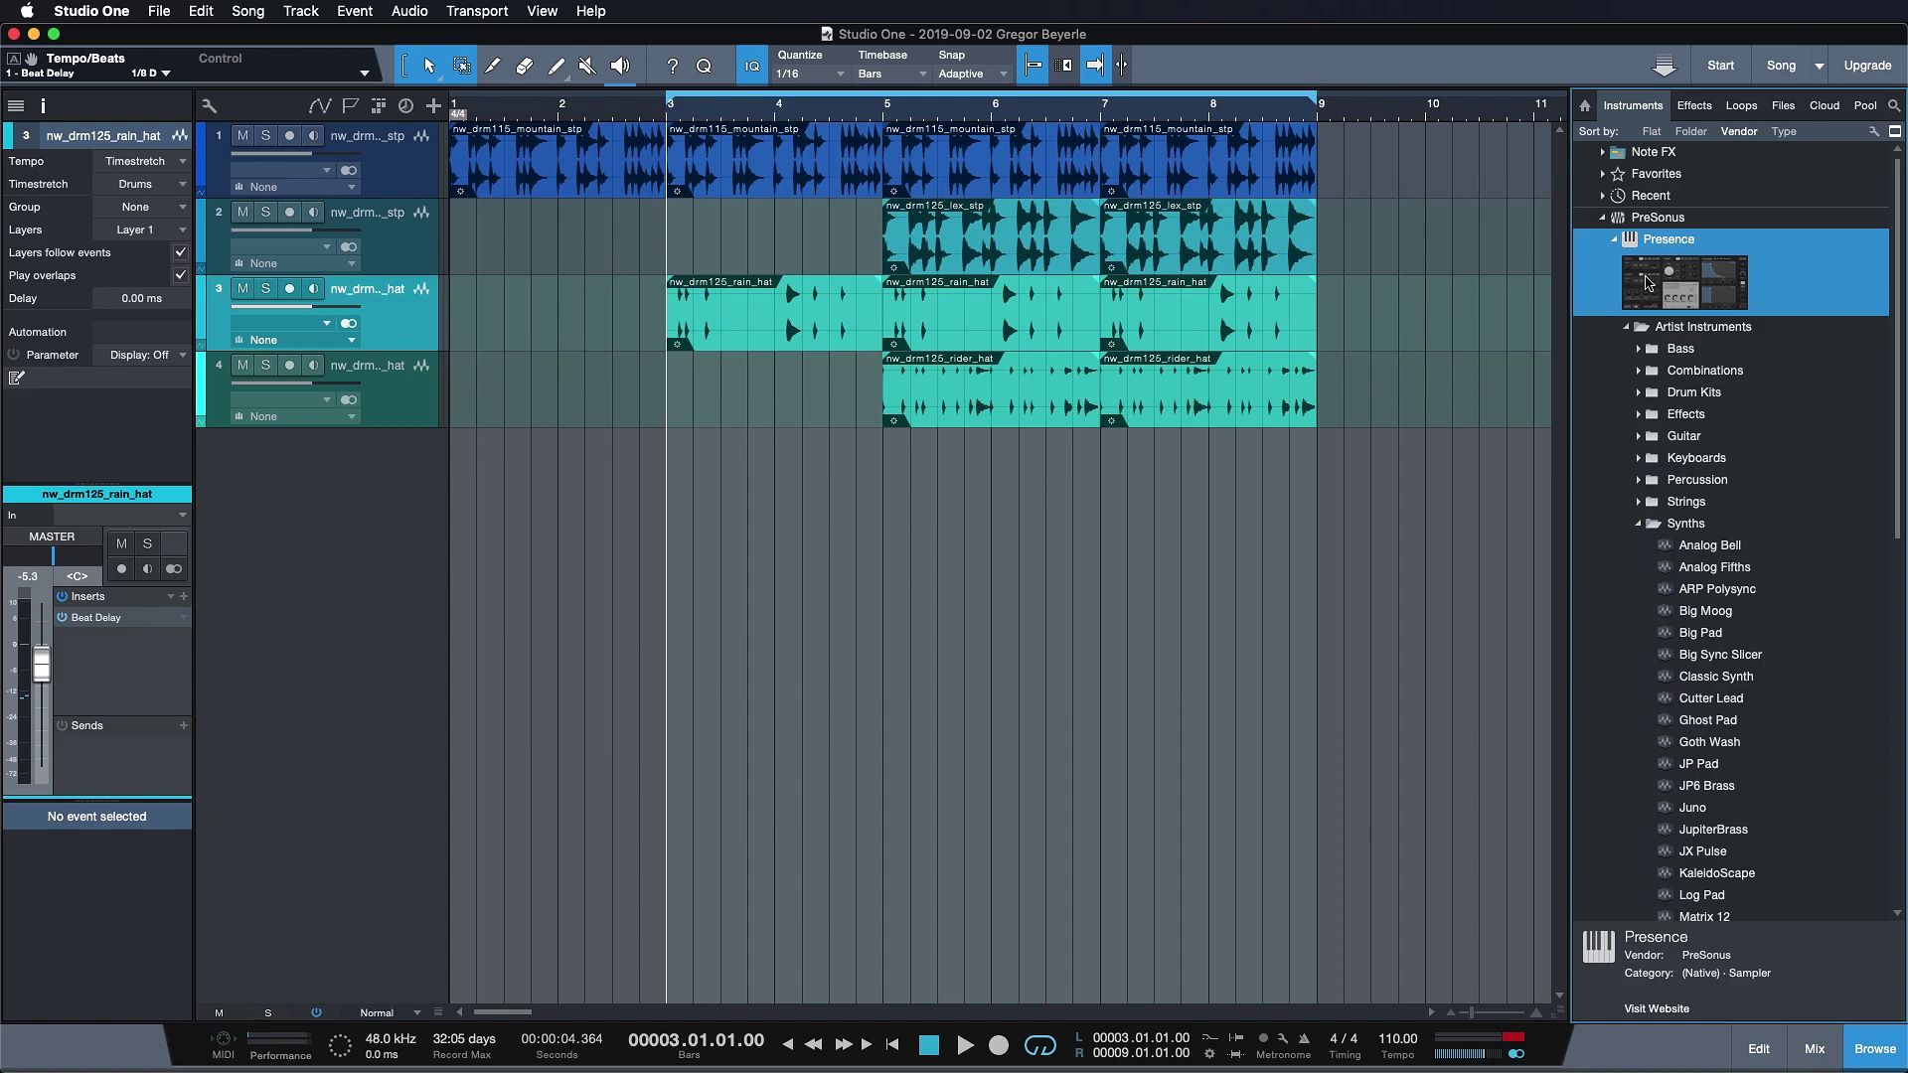
double_click(1695, 353)
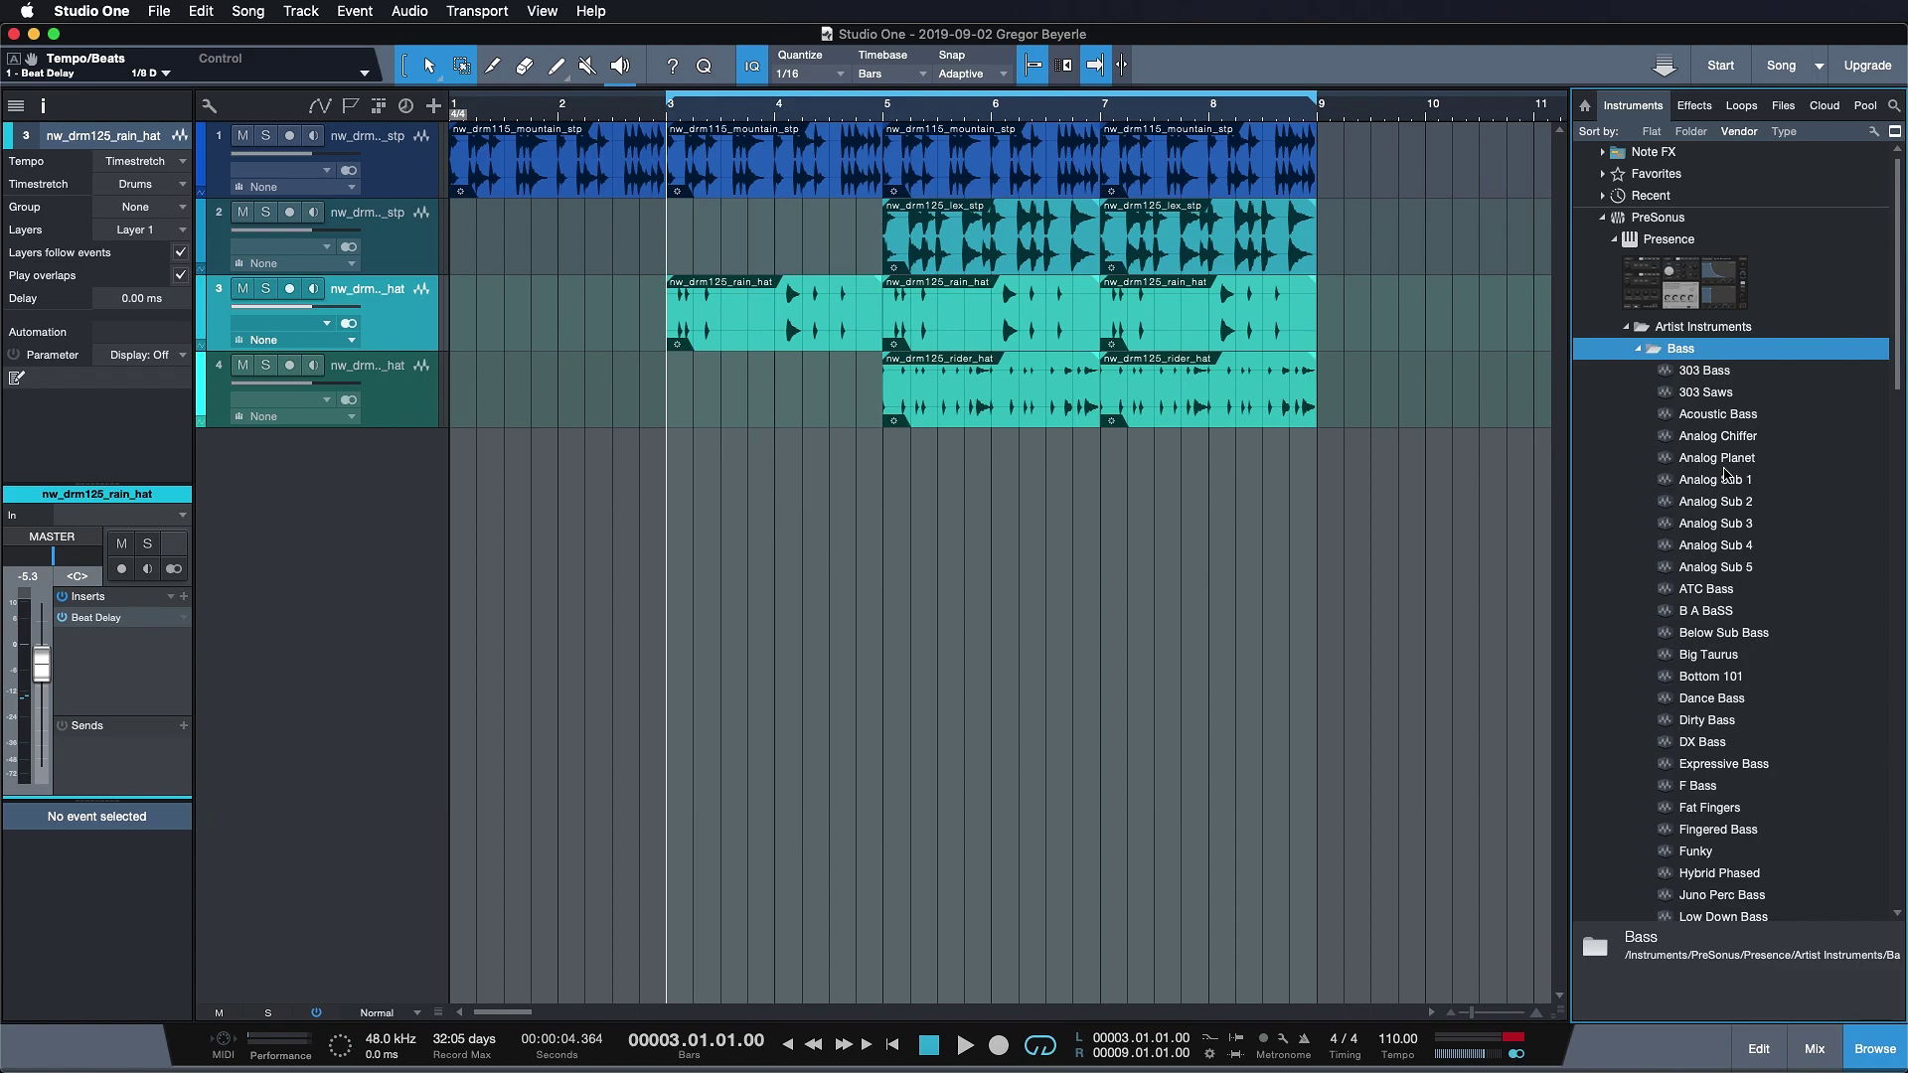
left_click(1715, 460)
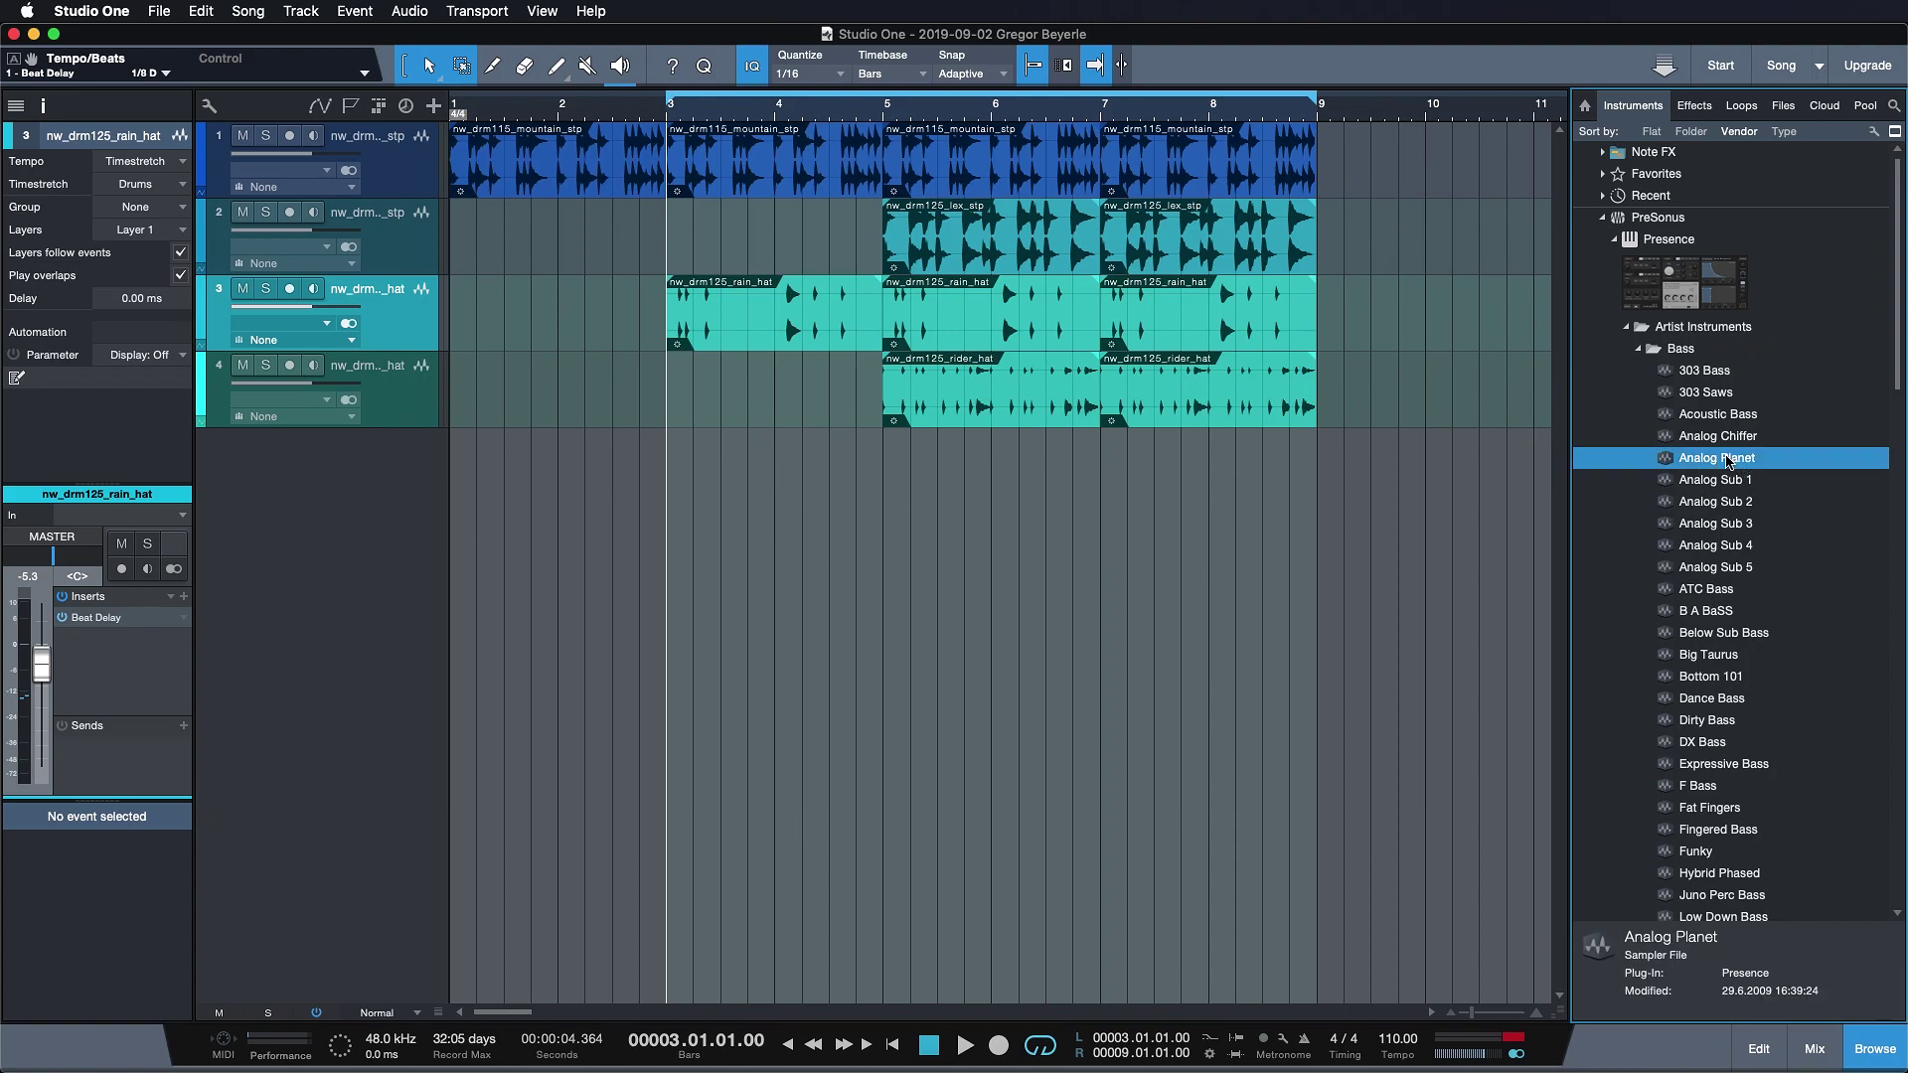
left_click_drag(1717, 463, 1443, 491)
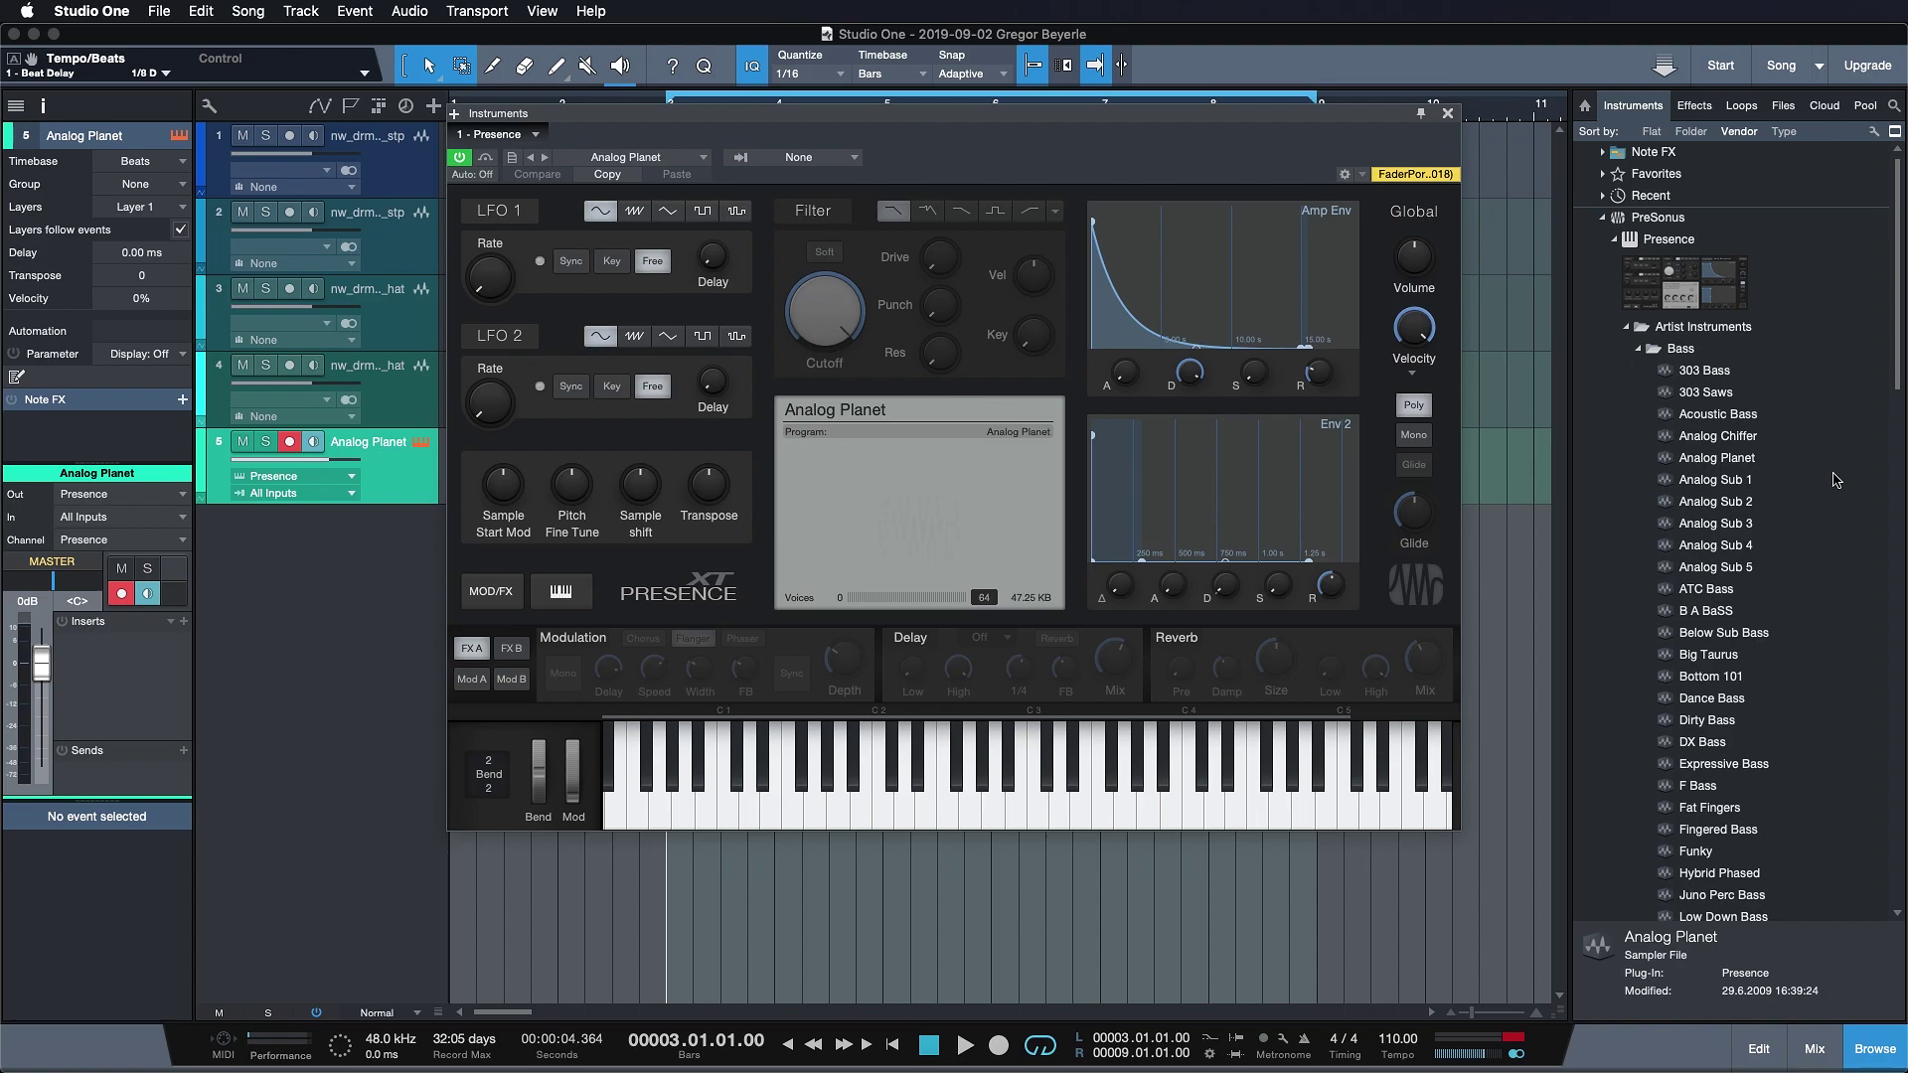
Lower the Presence volume knob and start playing the song
left_click_drag(1414, 260, 1416, 278)
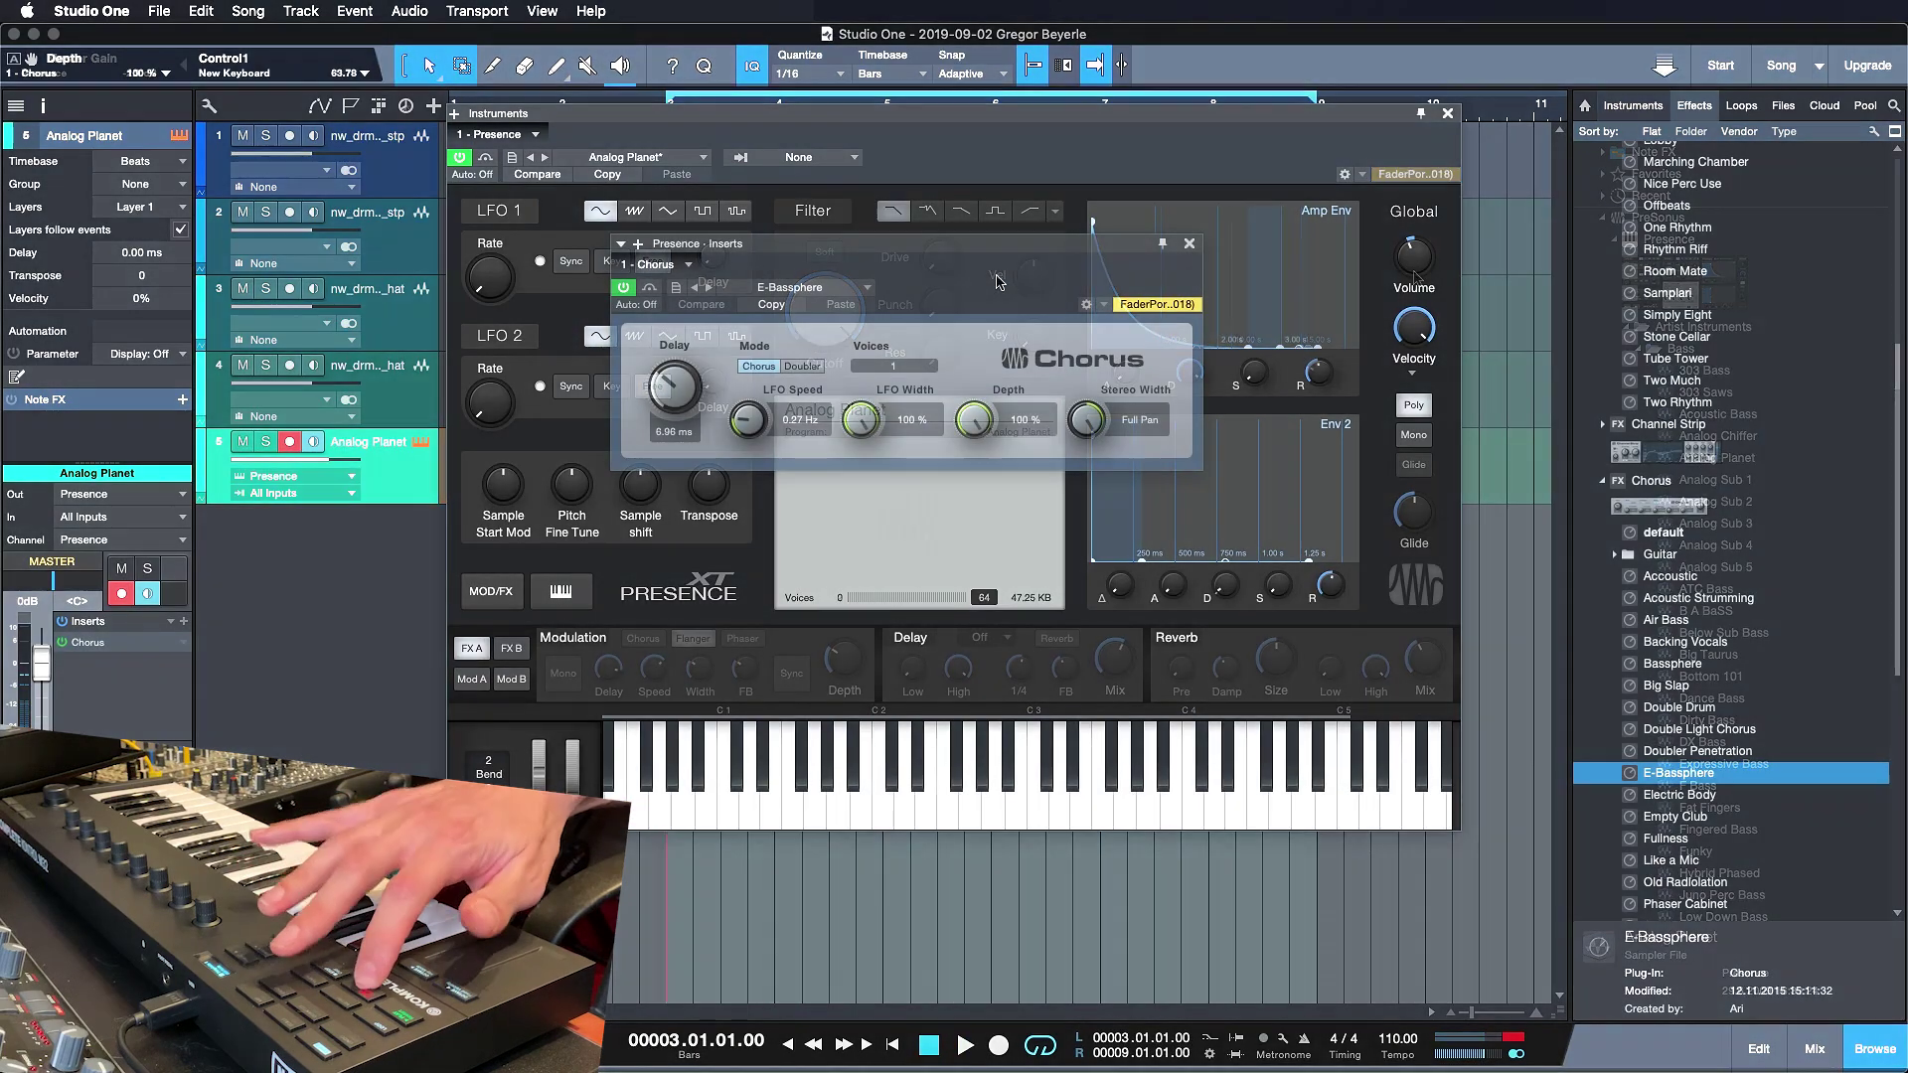
key("space")
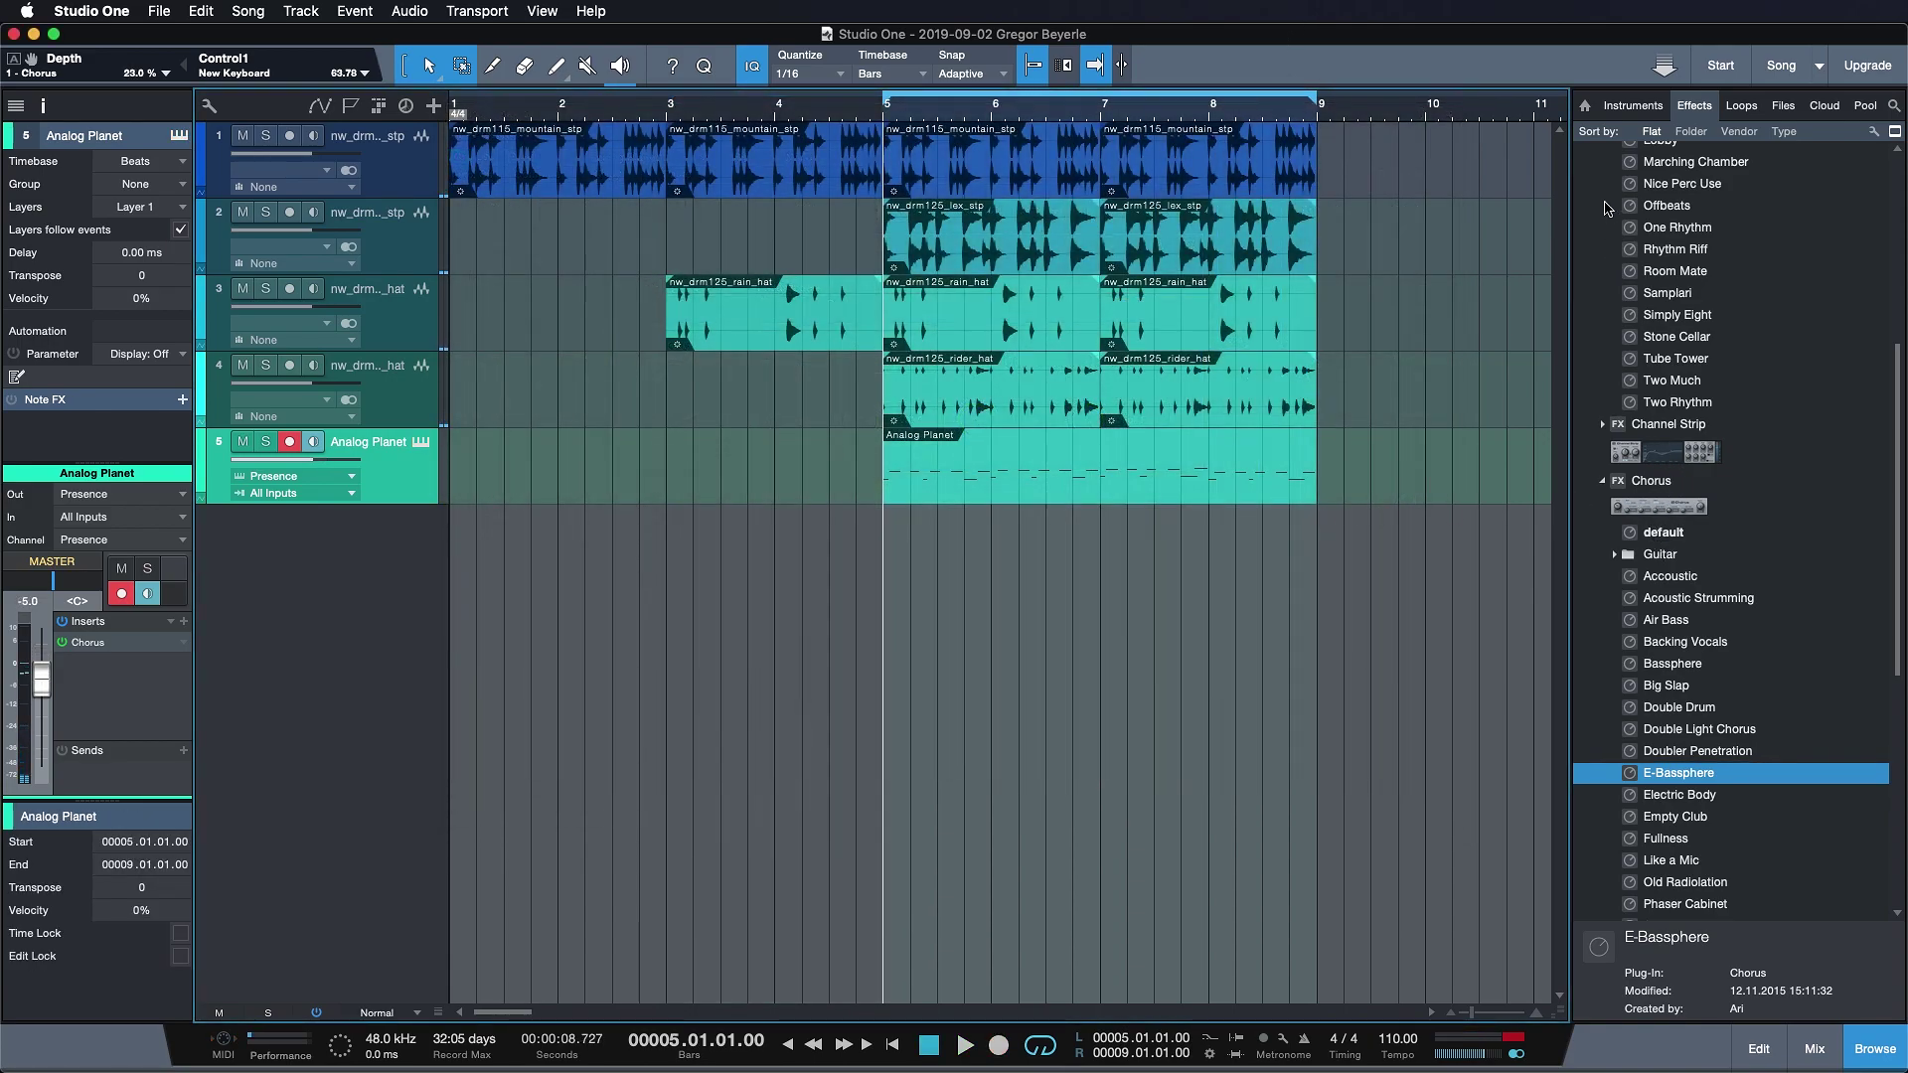
Create a Lush Strings track from the Presence Strings presets and start recording a string part
left_click(1633, 106)
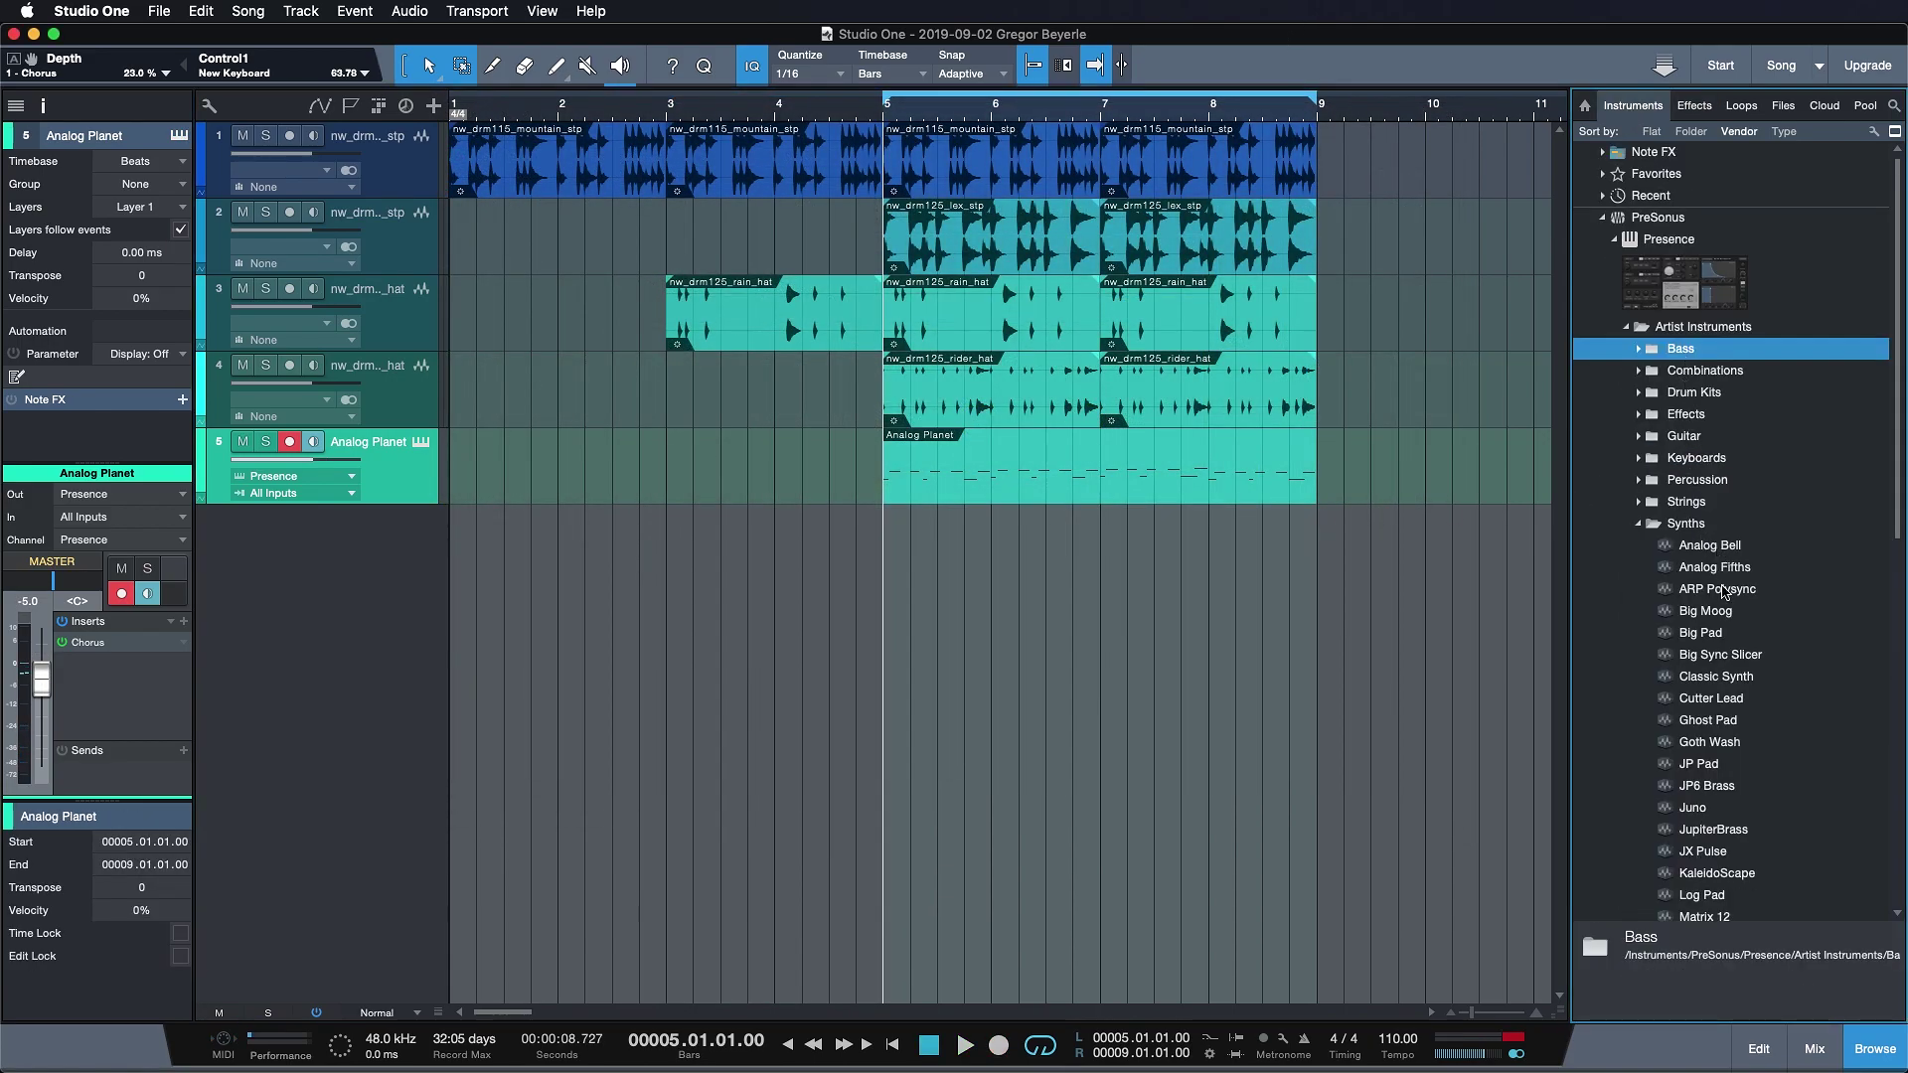
double_click(1701, 512)
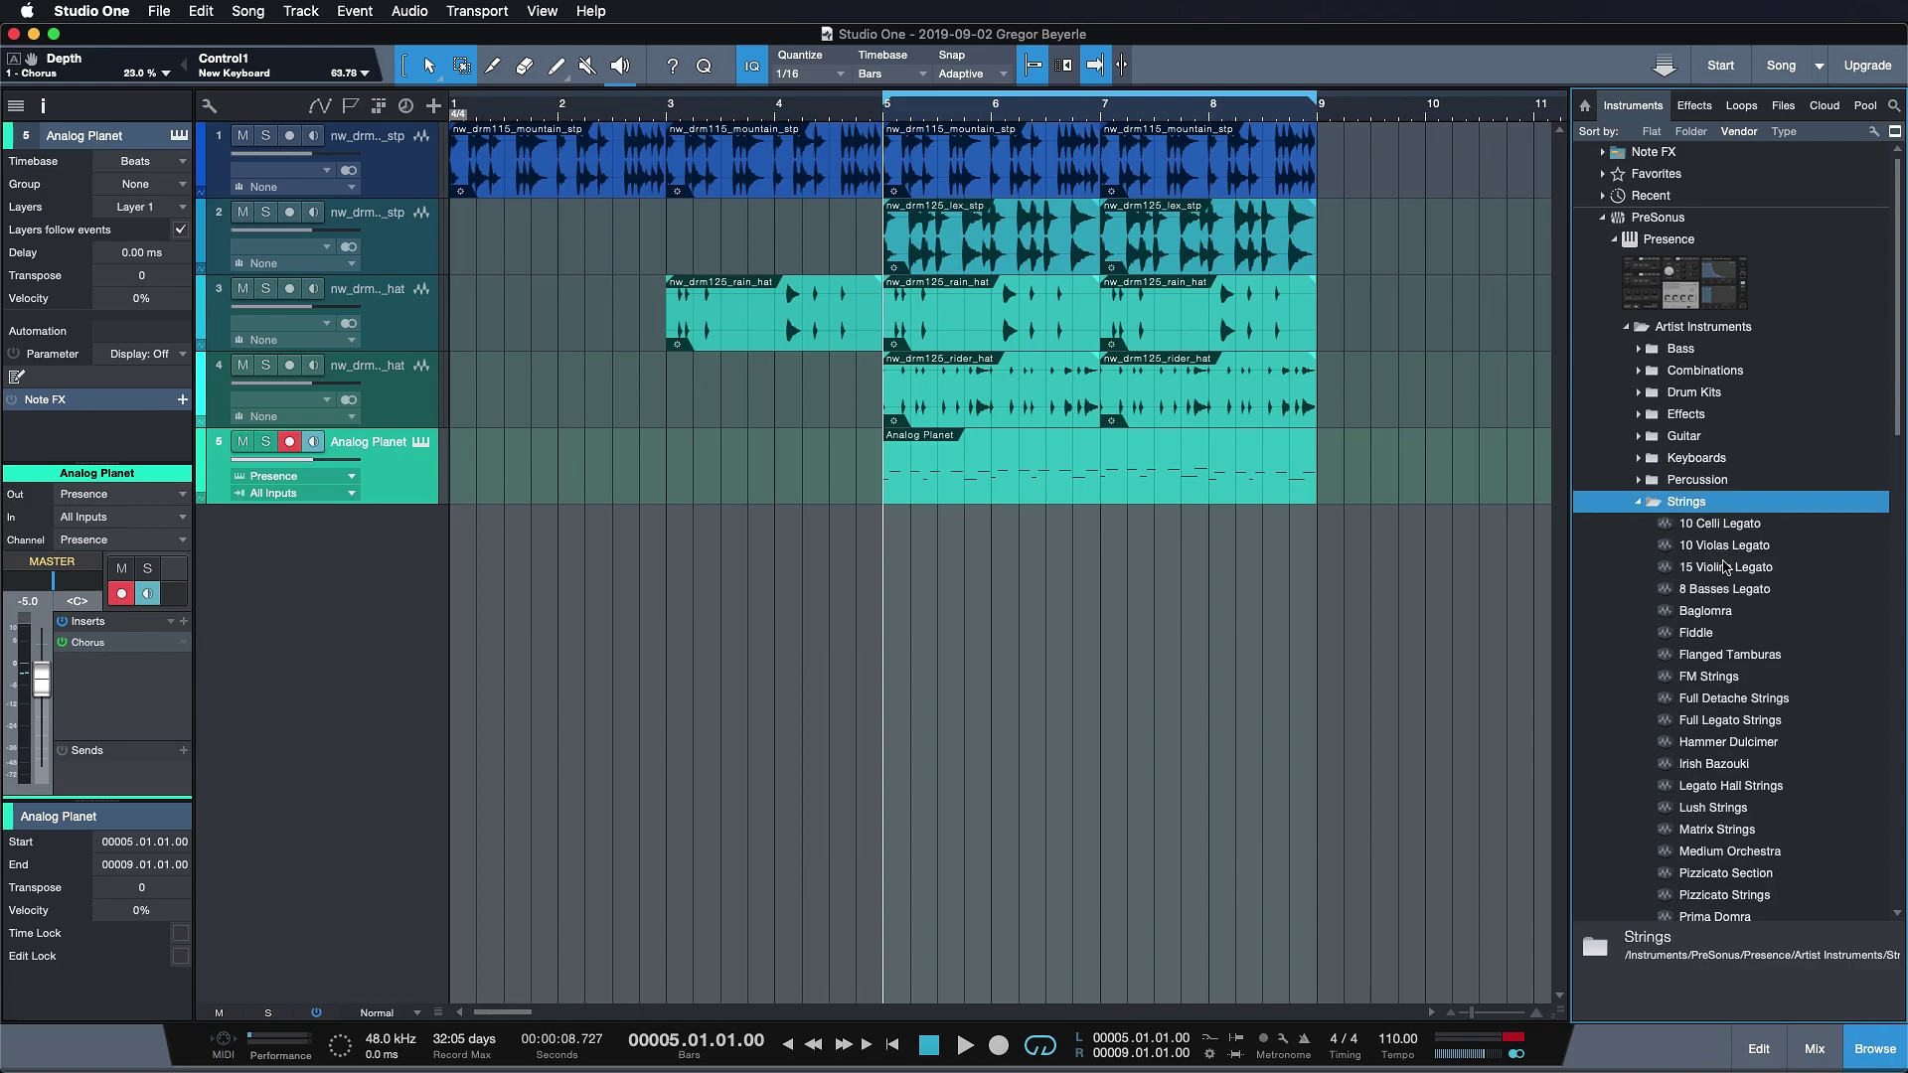
left_click(1727, 567)
scroll(1761, 574, "down", 5)
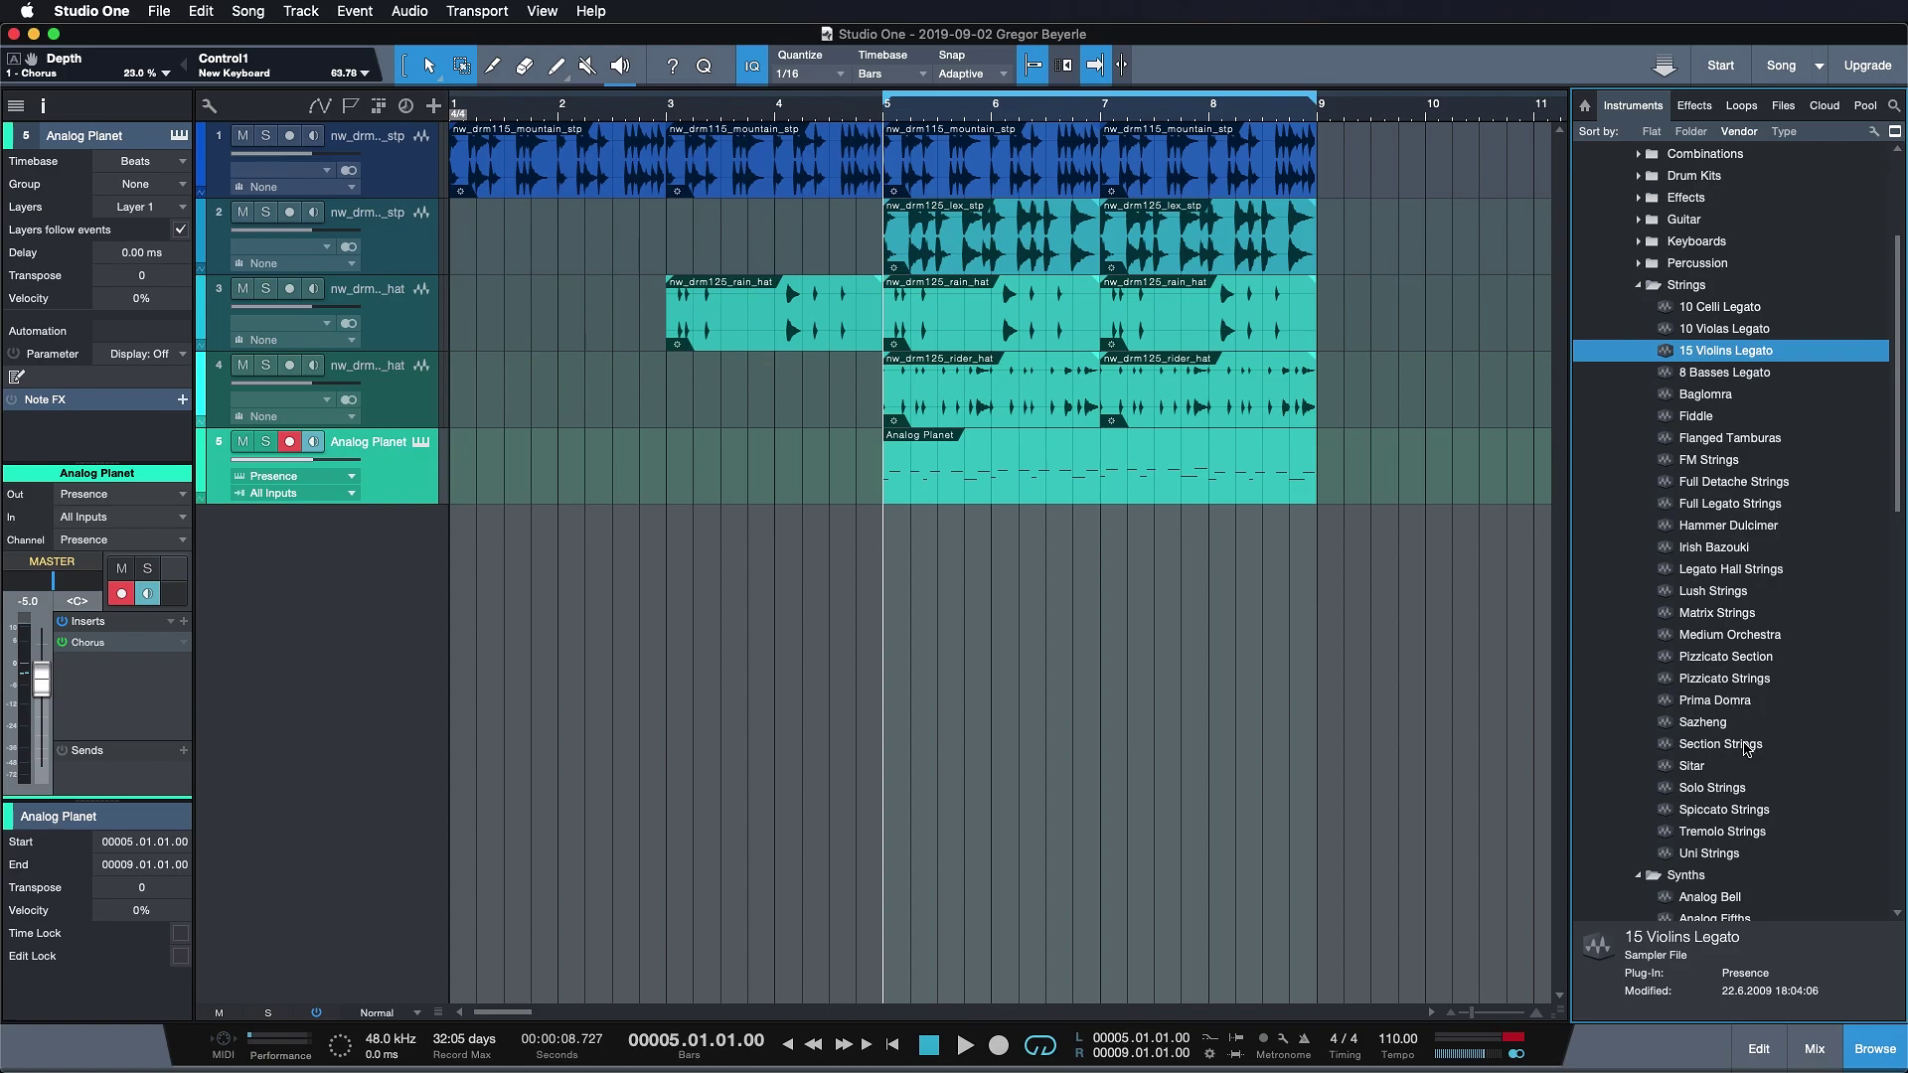
left_click(1749, 748)
left_click_drag(1729, 592, 1481, 668)
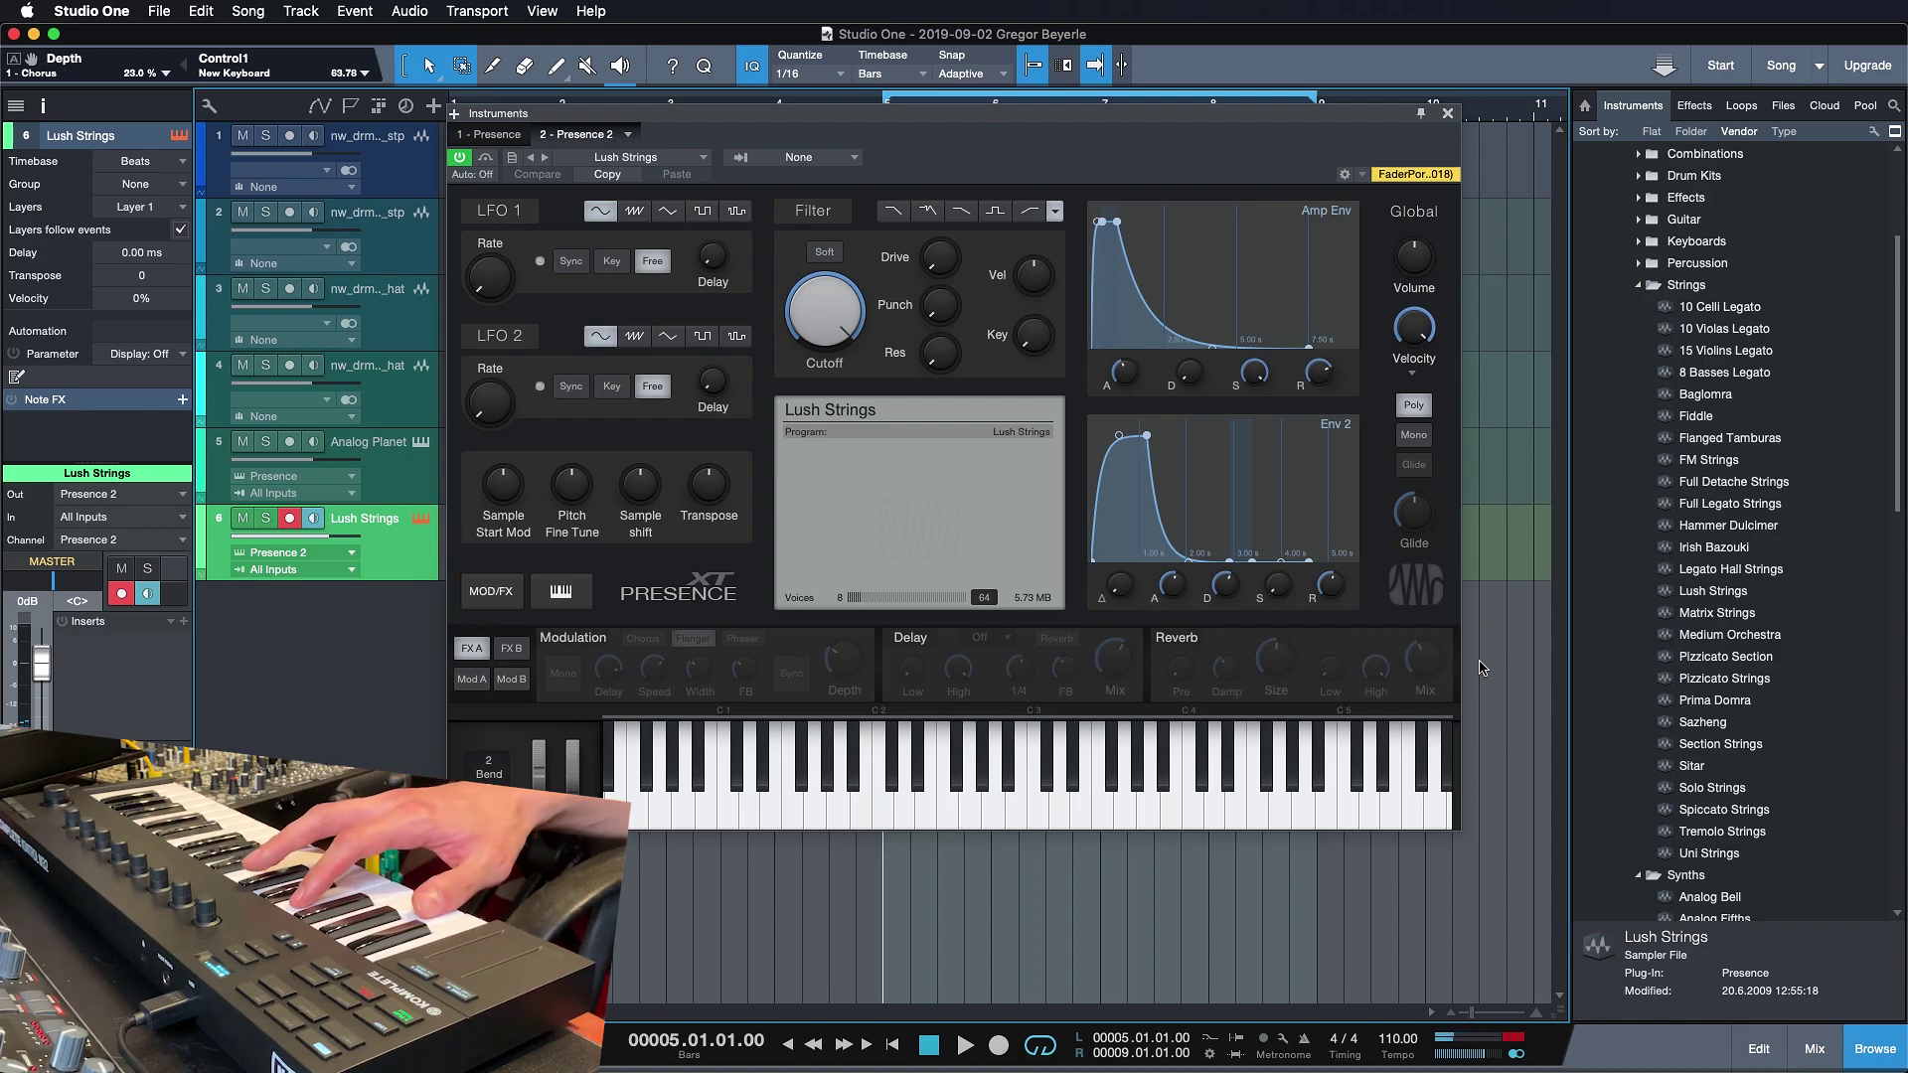
key("KP_Multiply")
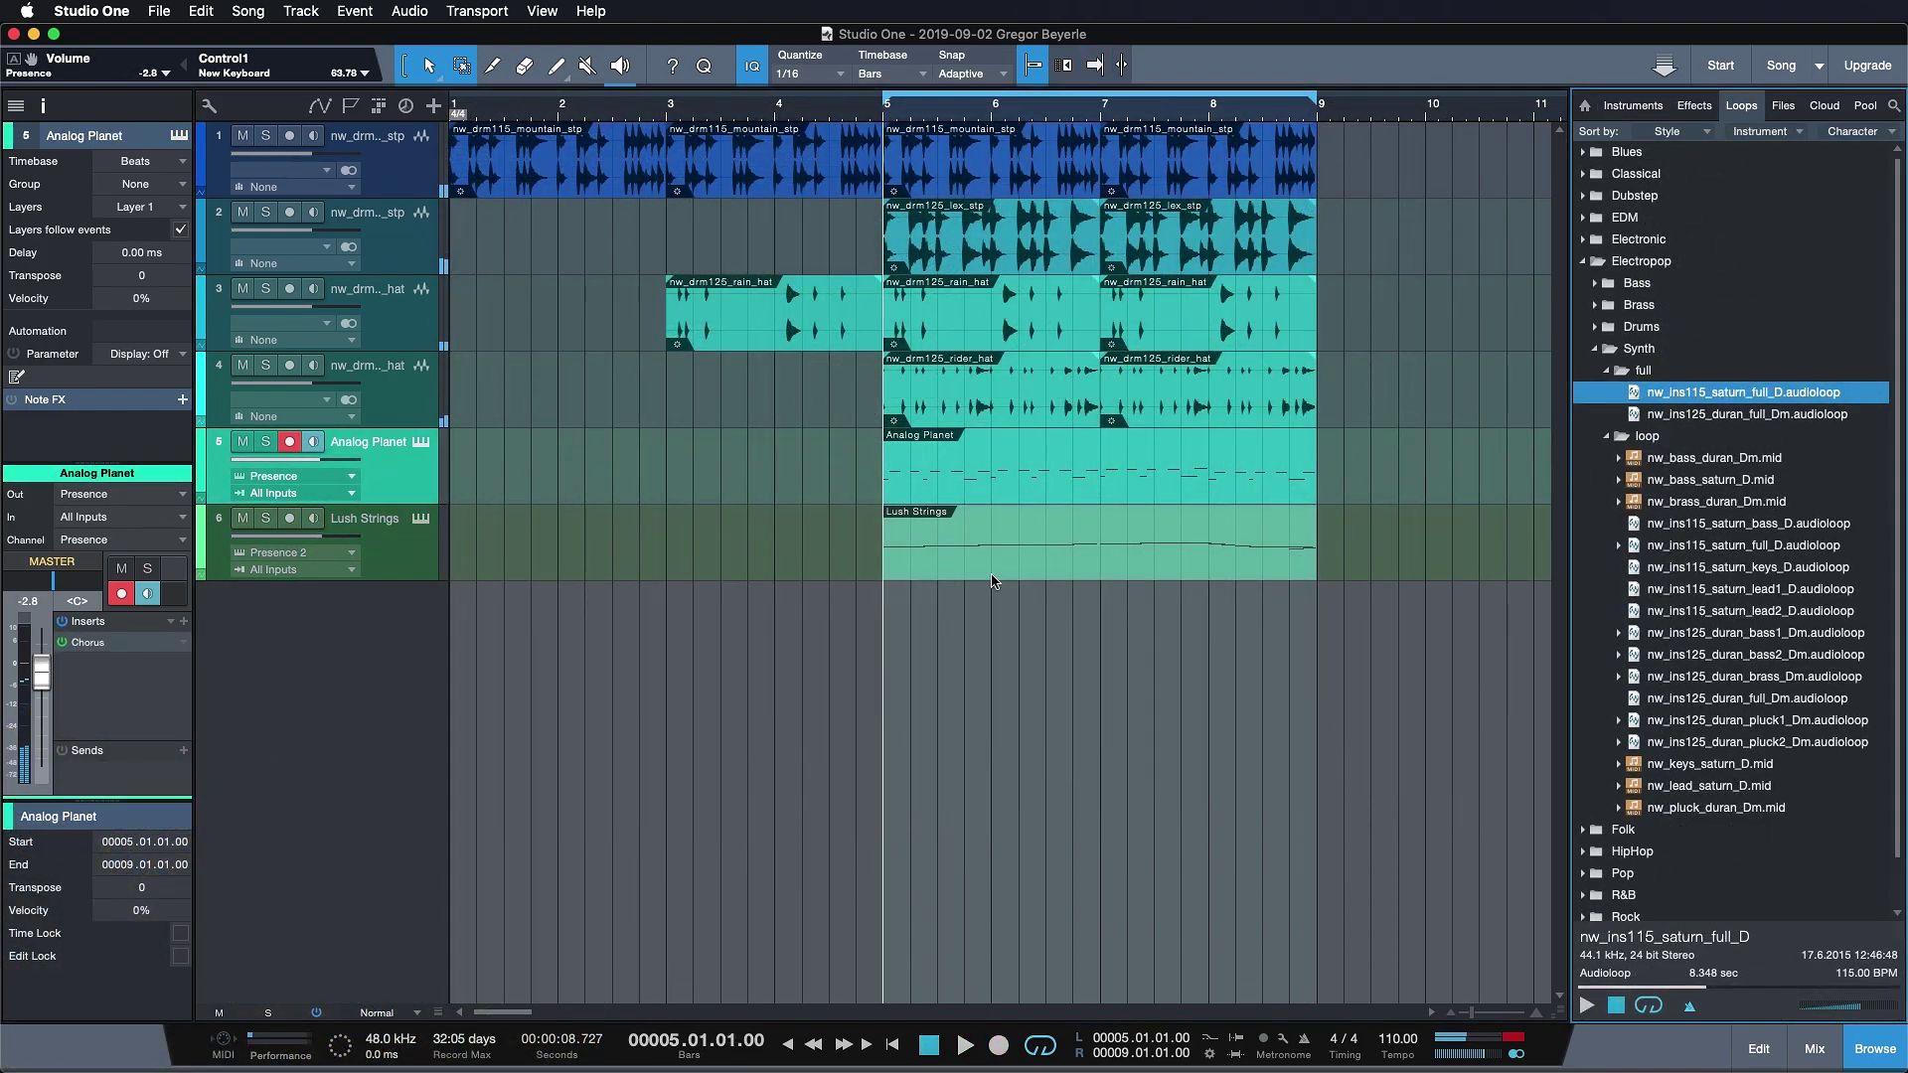
Place the nw_ins115_saturn_full_D loop at bar 5, play from bar 3, and select Lush Strings
left_click_drag(992, 582, 925, 628)
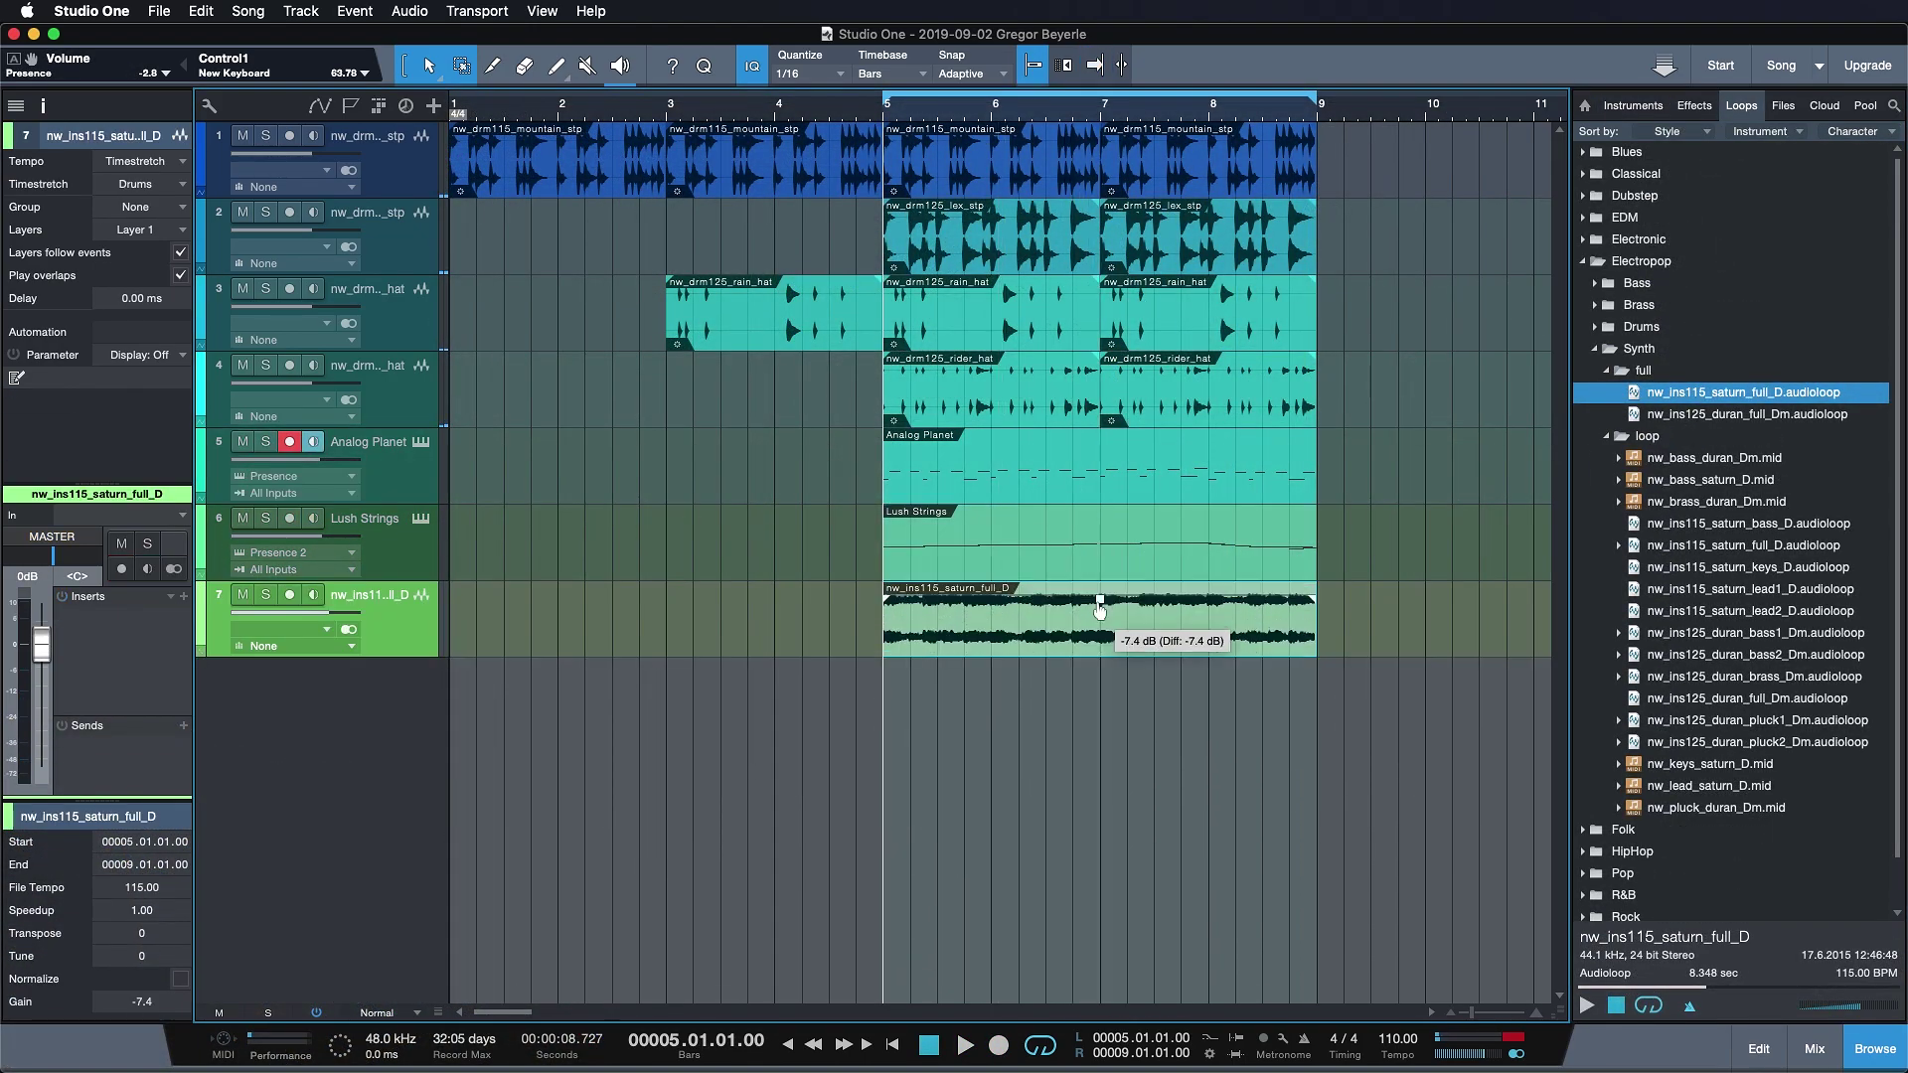
left_click(795, 164)
key("space")
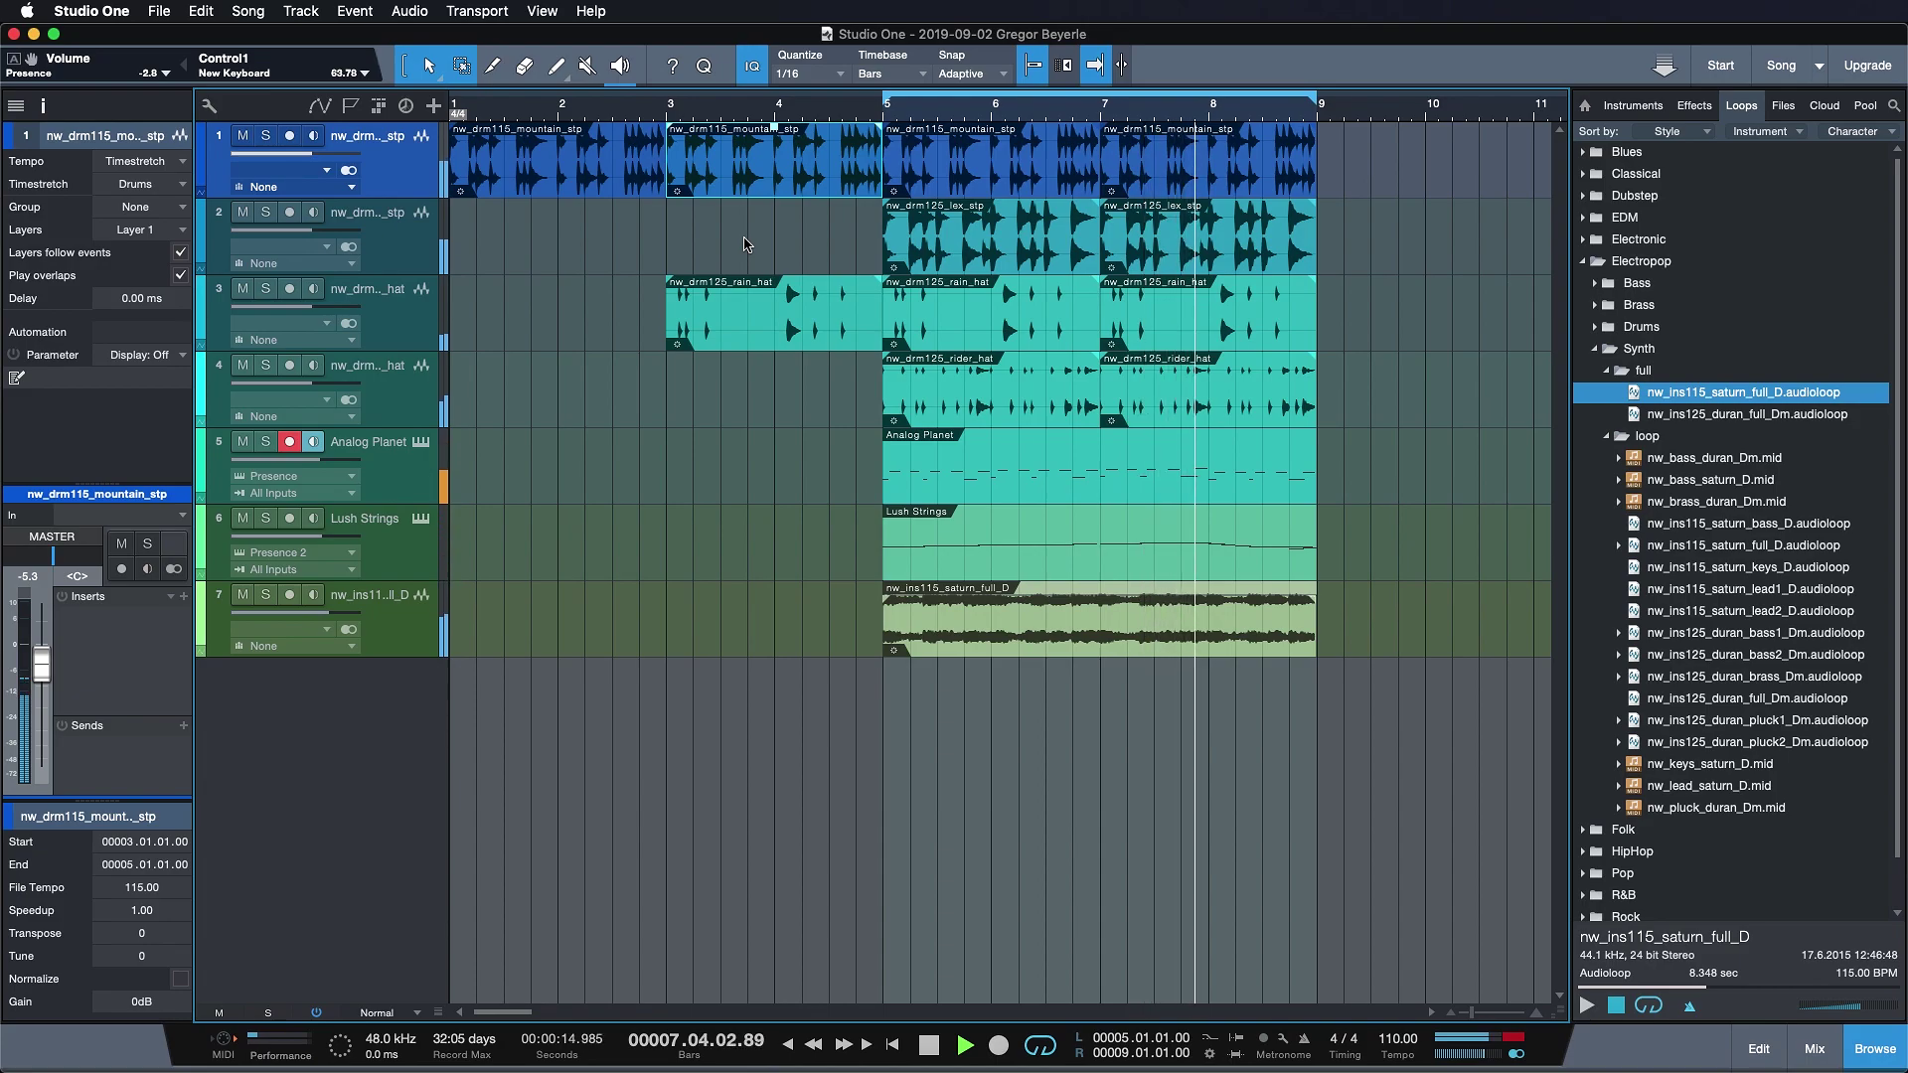
left_click(1064, 546)
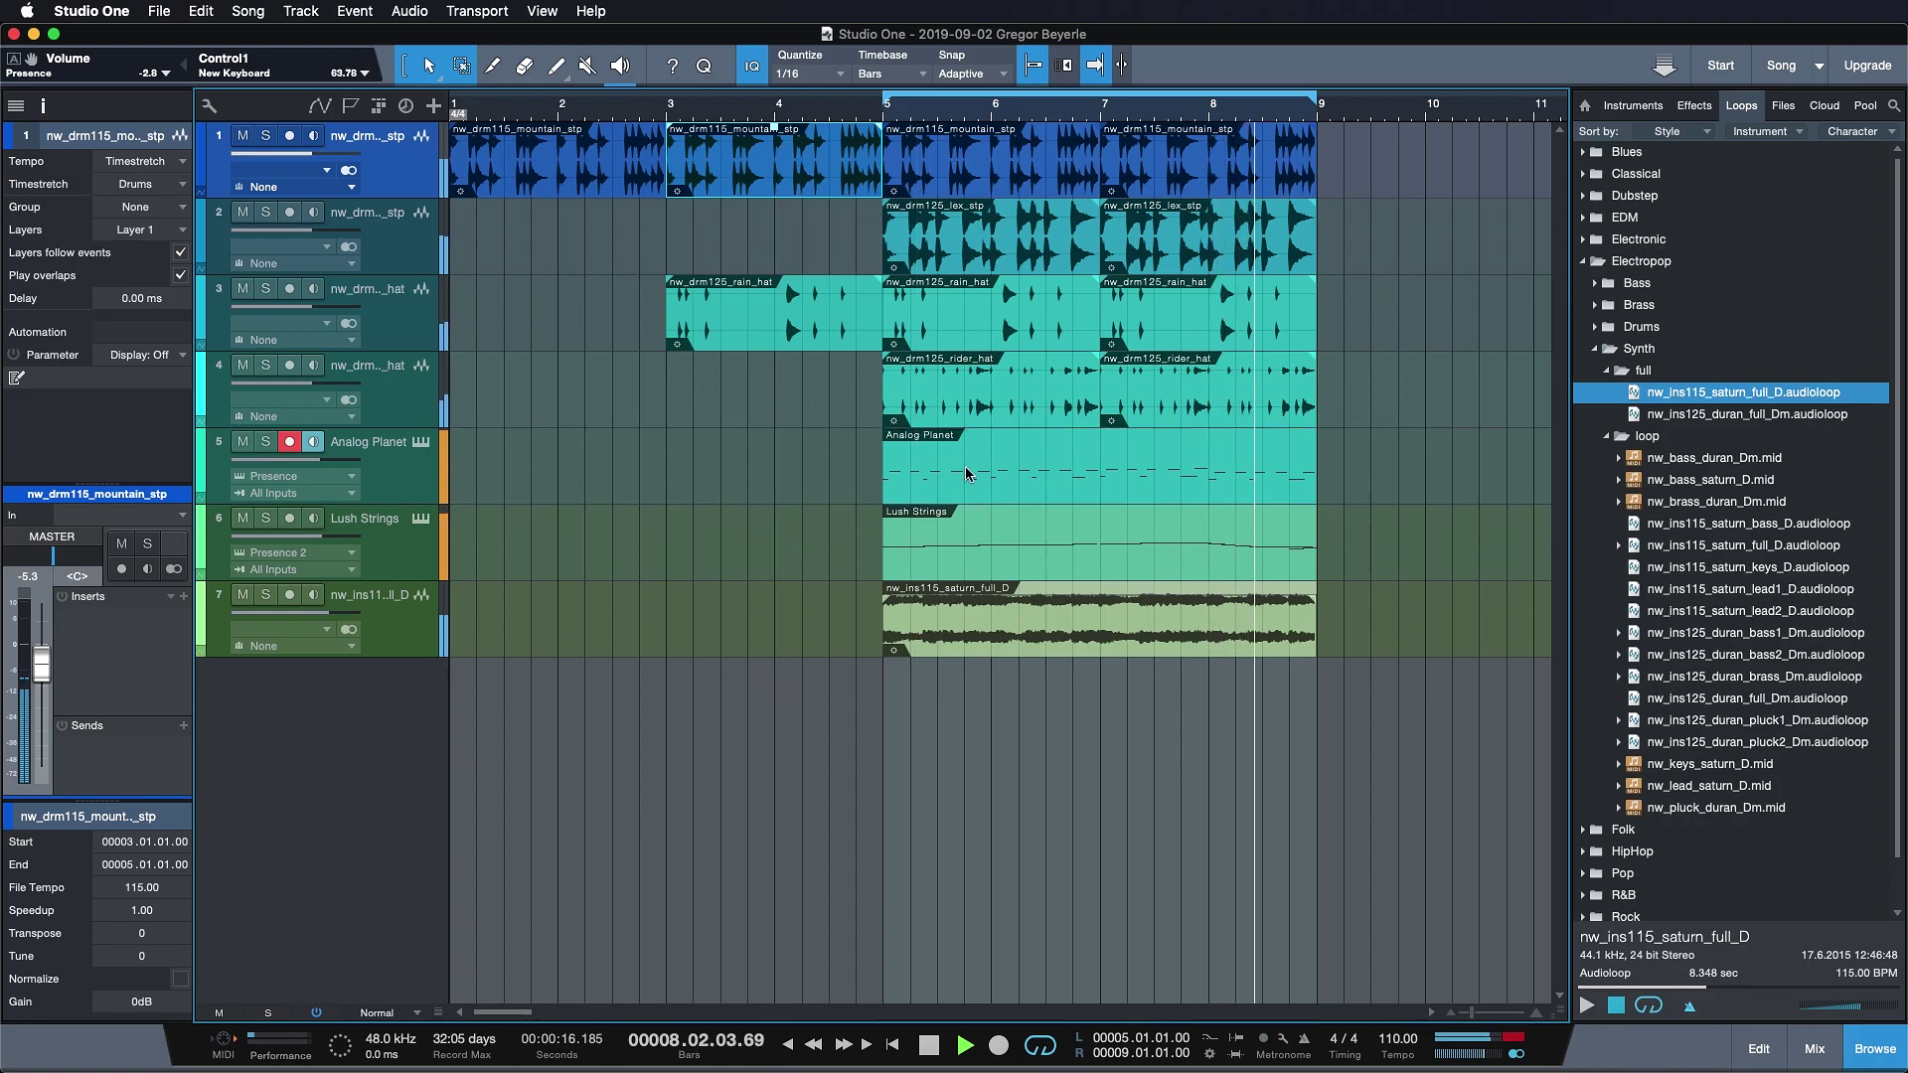
left_click(1071, 570)
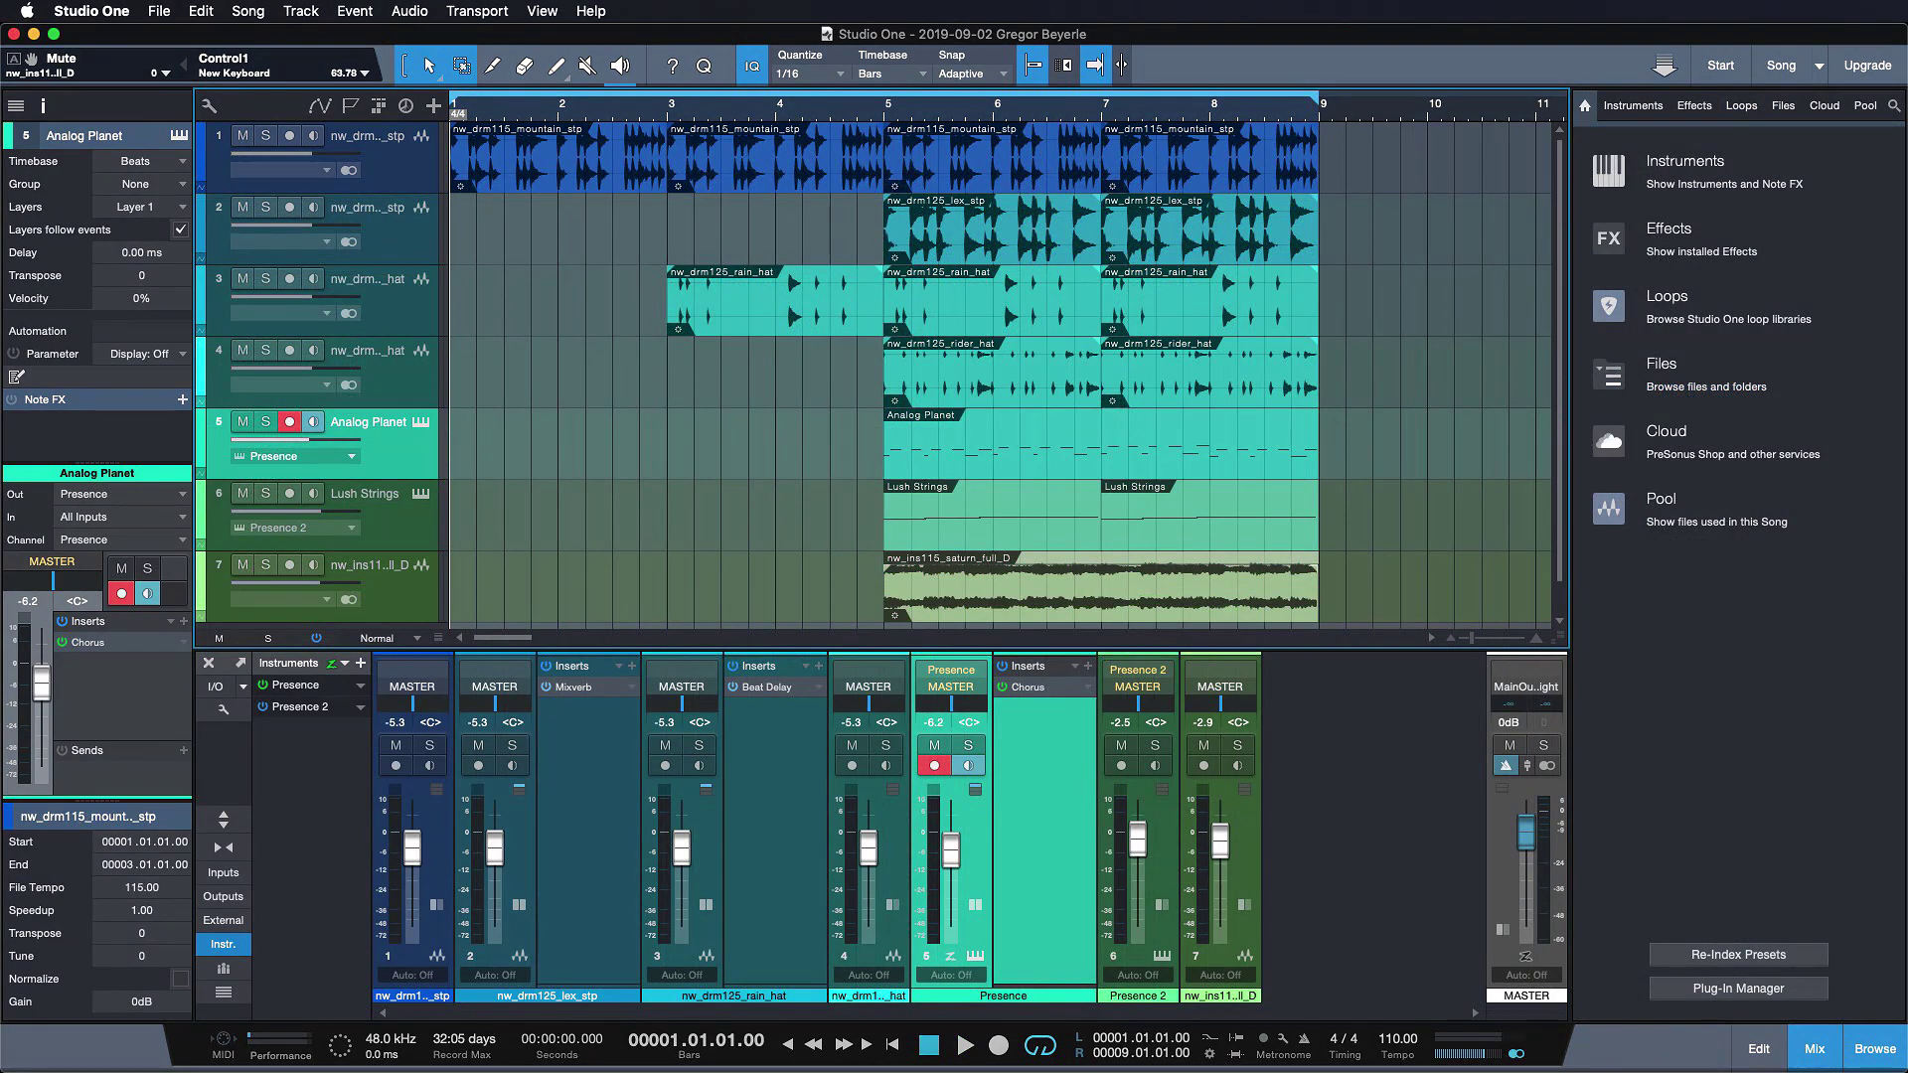